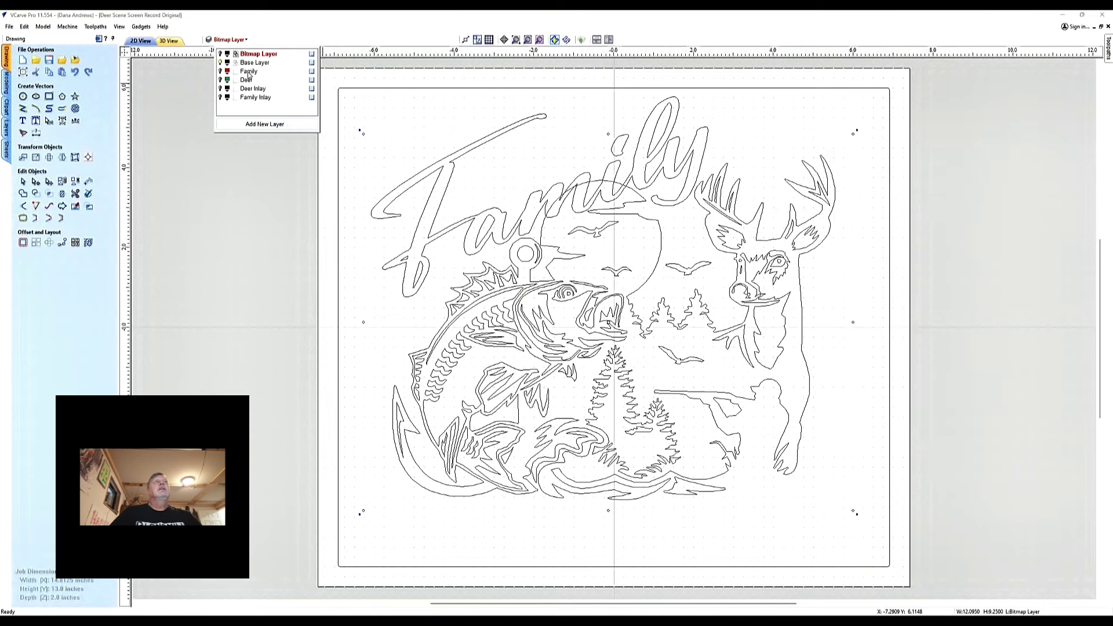
- Copy the "Family" lettering vectors to the Family layer
left_click(454, 181)
left_click(452, 179)
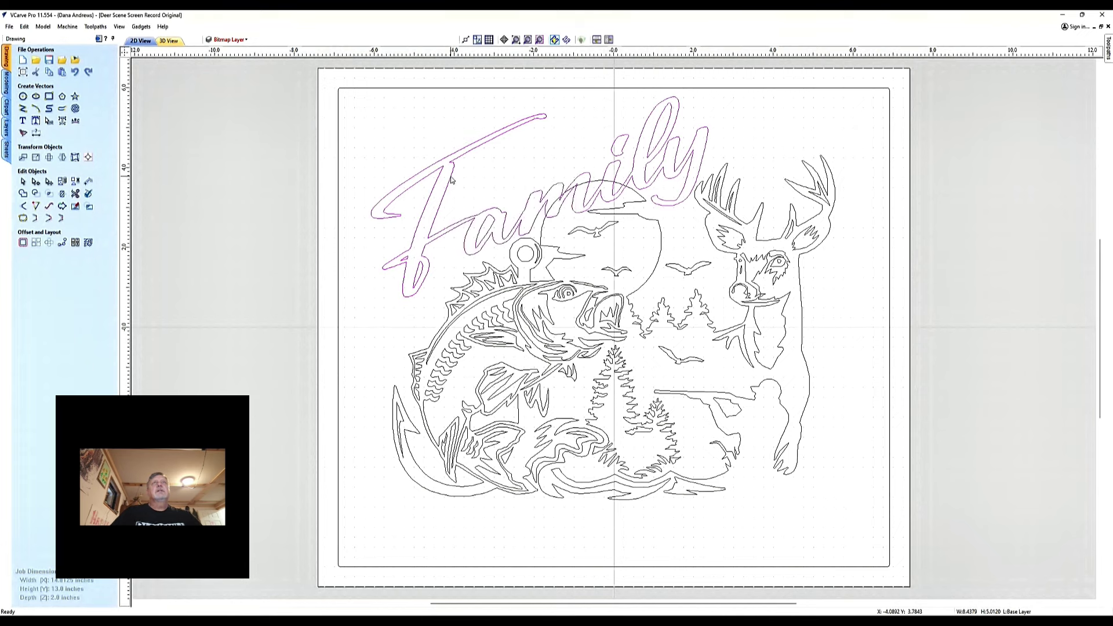
right_click(451, 179)
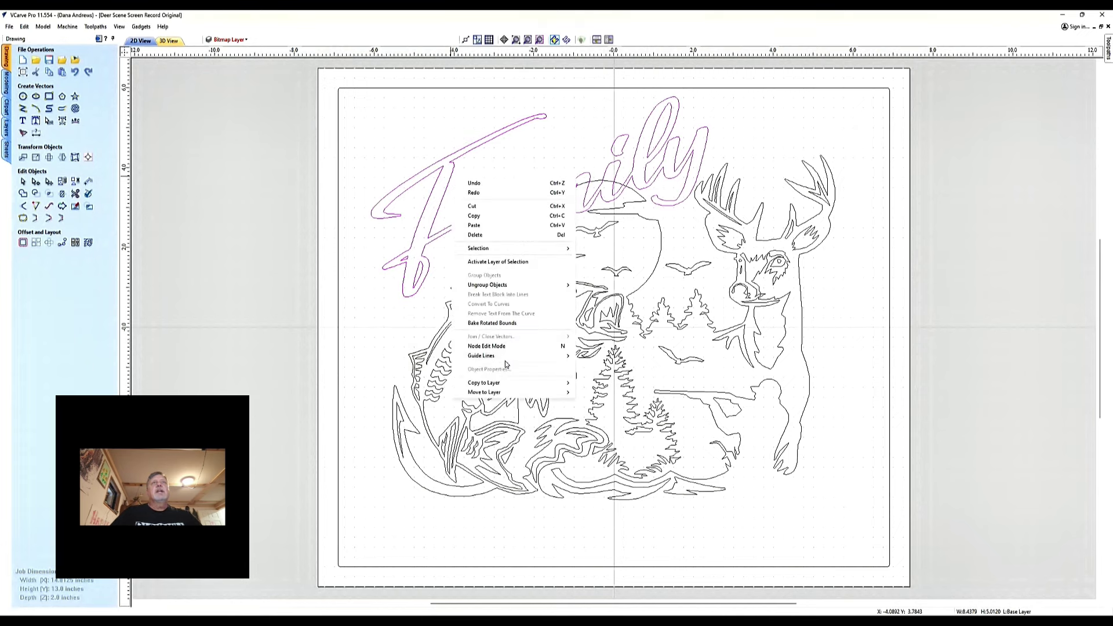
mouse_move(500, 386)
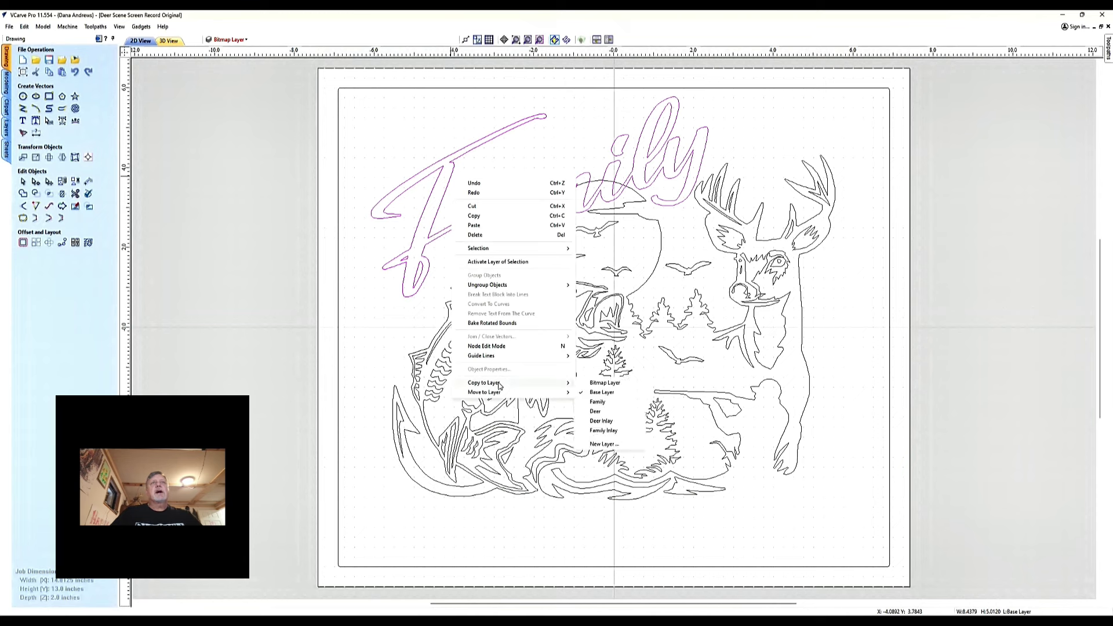
left_click(598, 402)
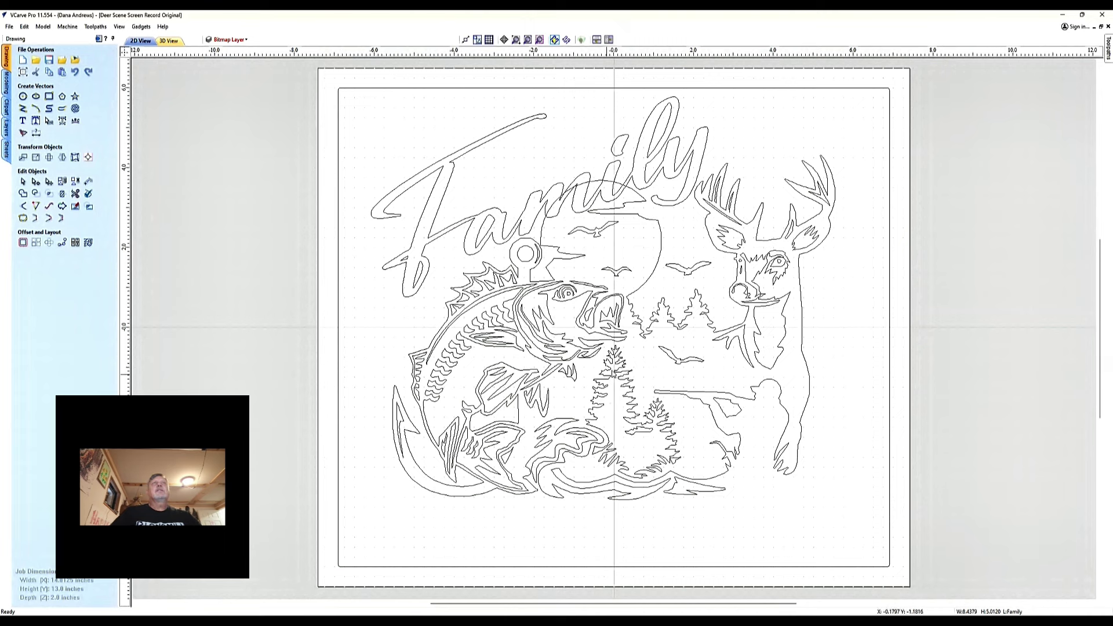
- Make the Family layer active and visible, and hide the Base Layer
left_click(221, 41)
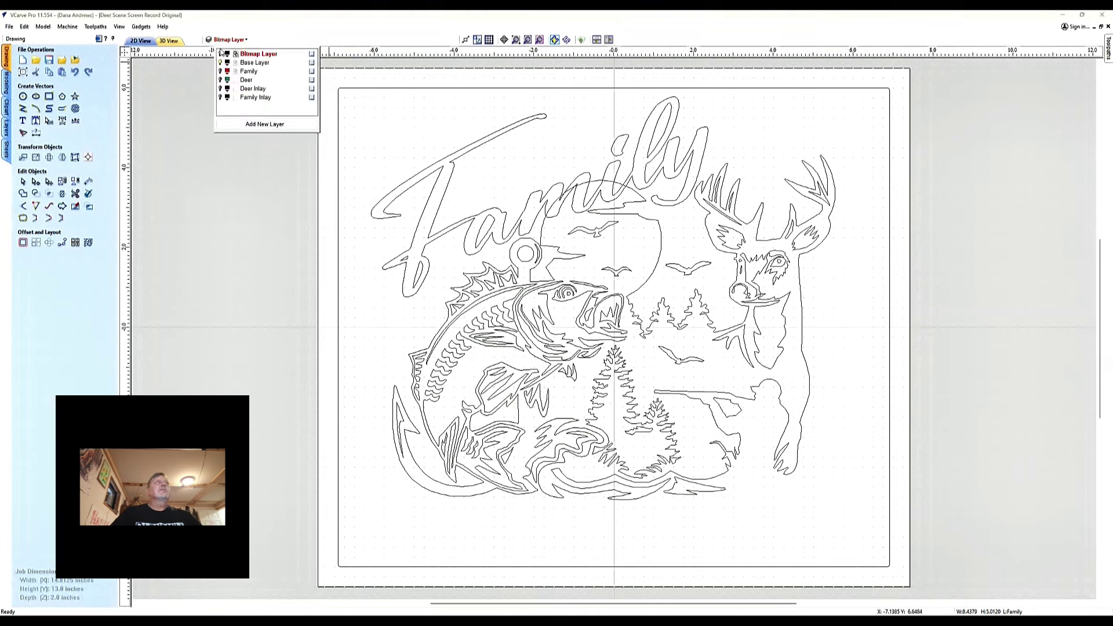
left_click(249, 71)
left_click(219, 63)
left_click(220, 72)
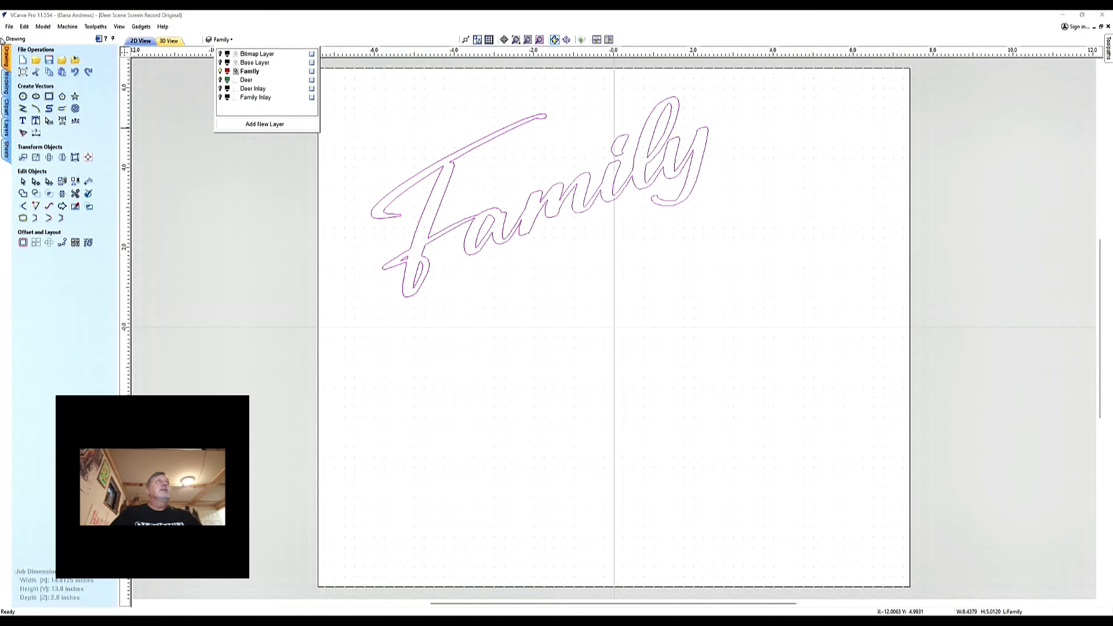
- Check the job size and datum position in the job setup, leaving the settings as they are
left_click(23, 73)
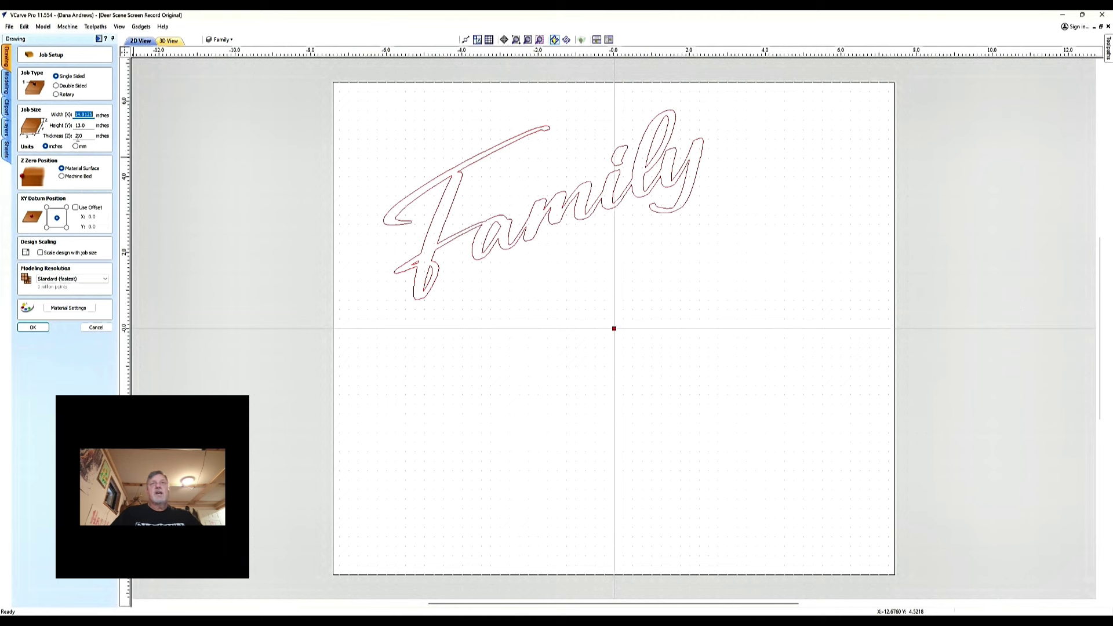
key("Return")
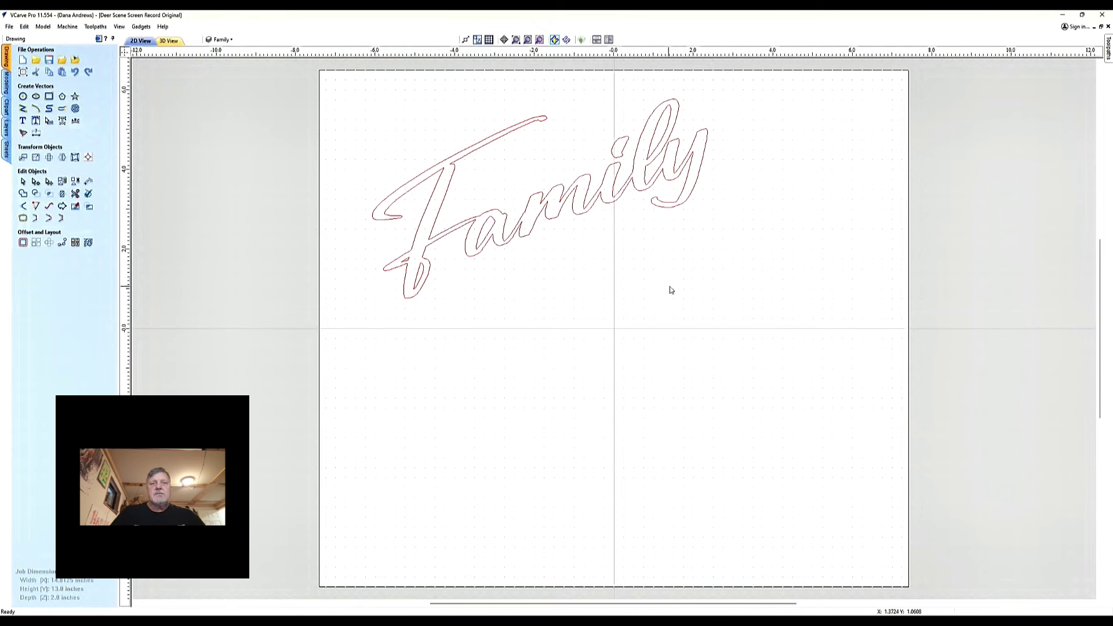
- Hide the Family layer and make the Base Layer visible and active
left_click(224, 41)
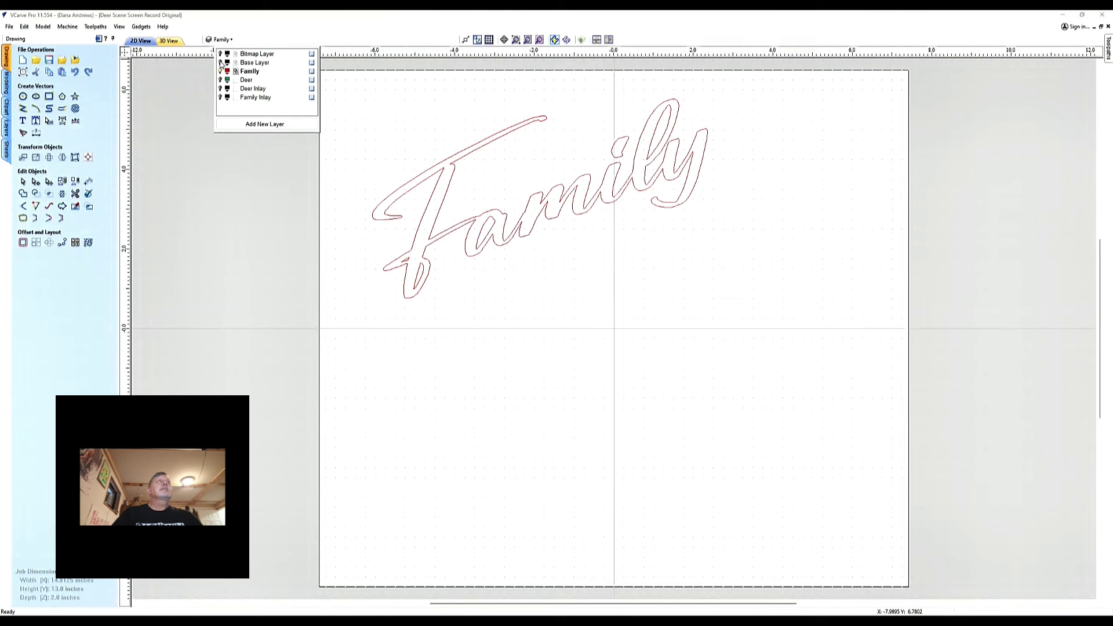
left_click(220, 62)
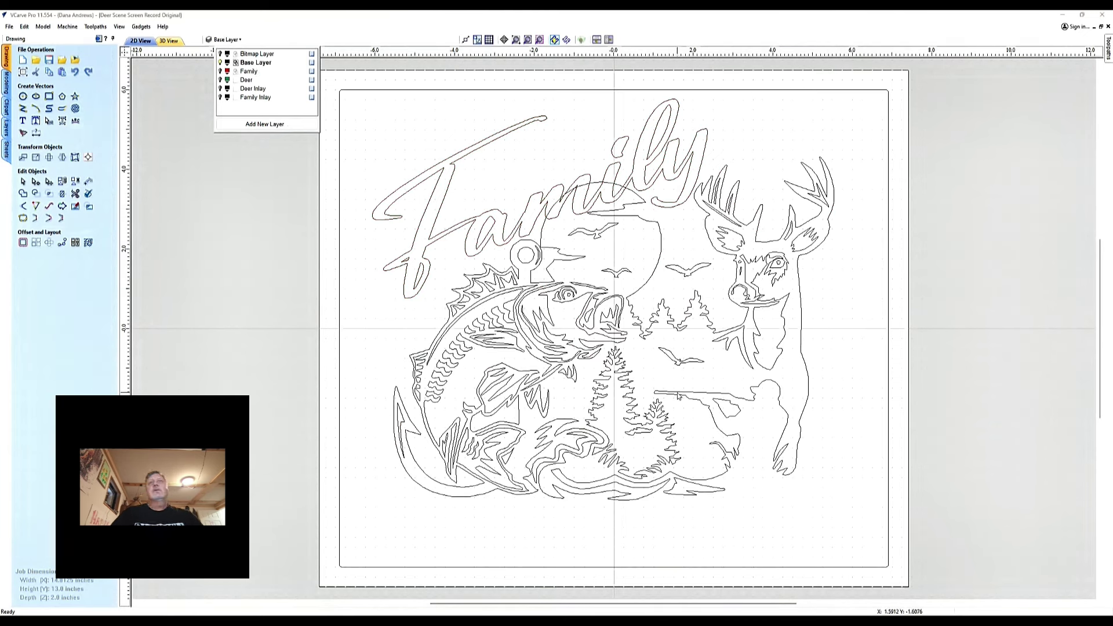
left_click(255, 63)
- Copy the grouped deer, bass and hunter scene vectors to the Deer layer
right_click(677, 395)
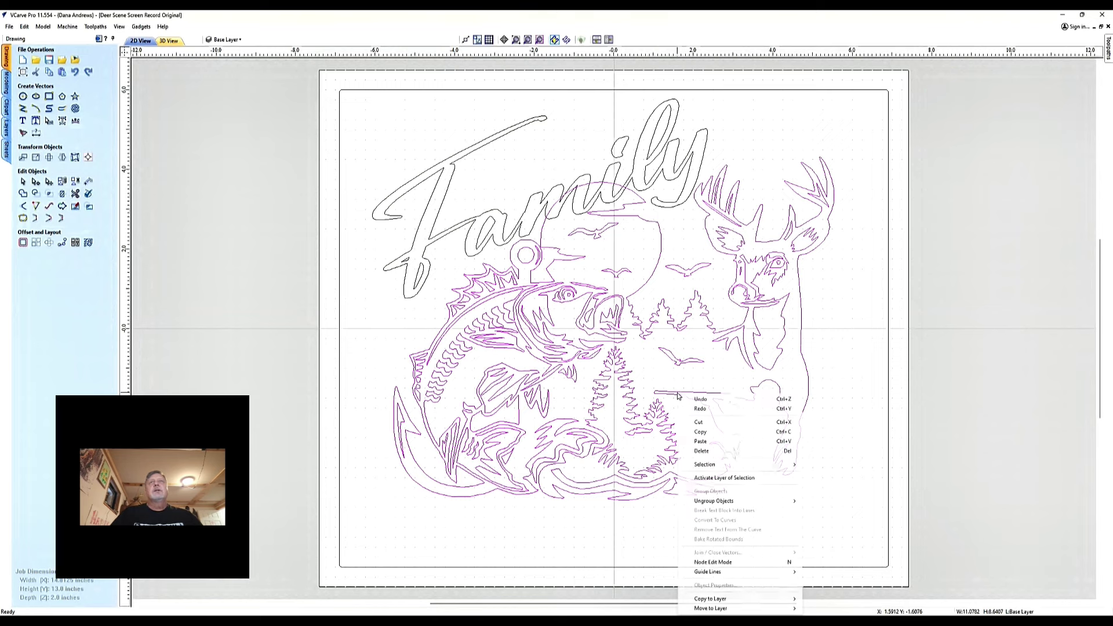
mouse_move(714, 600)
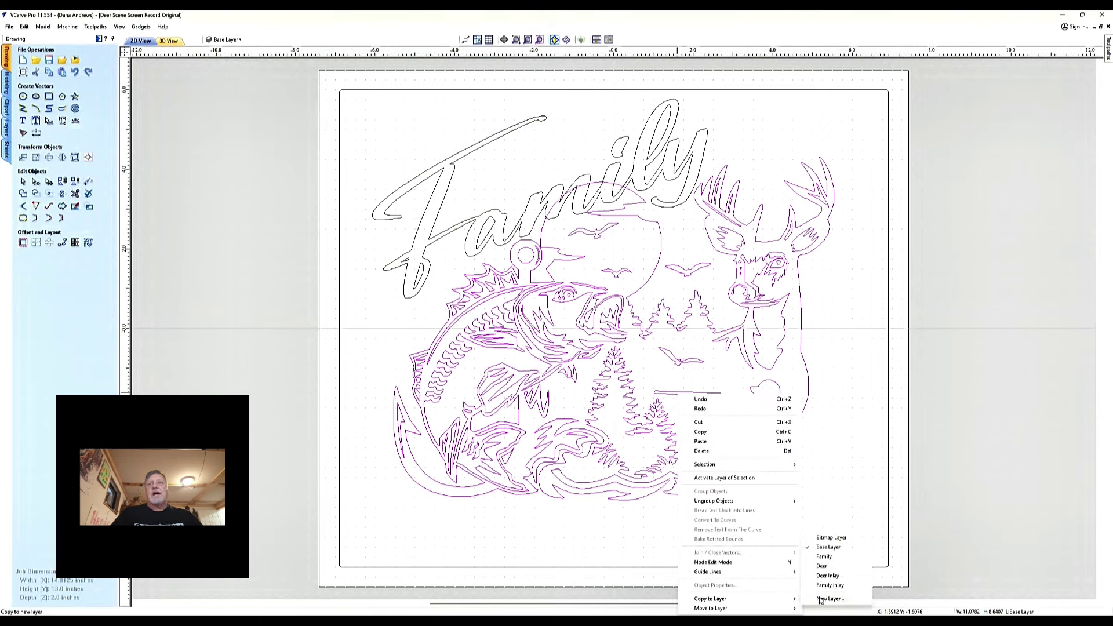
left_click(826, 566)
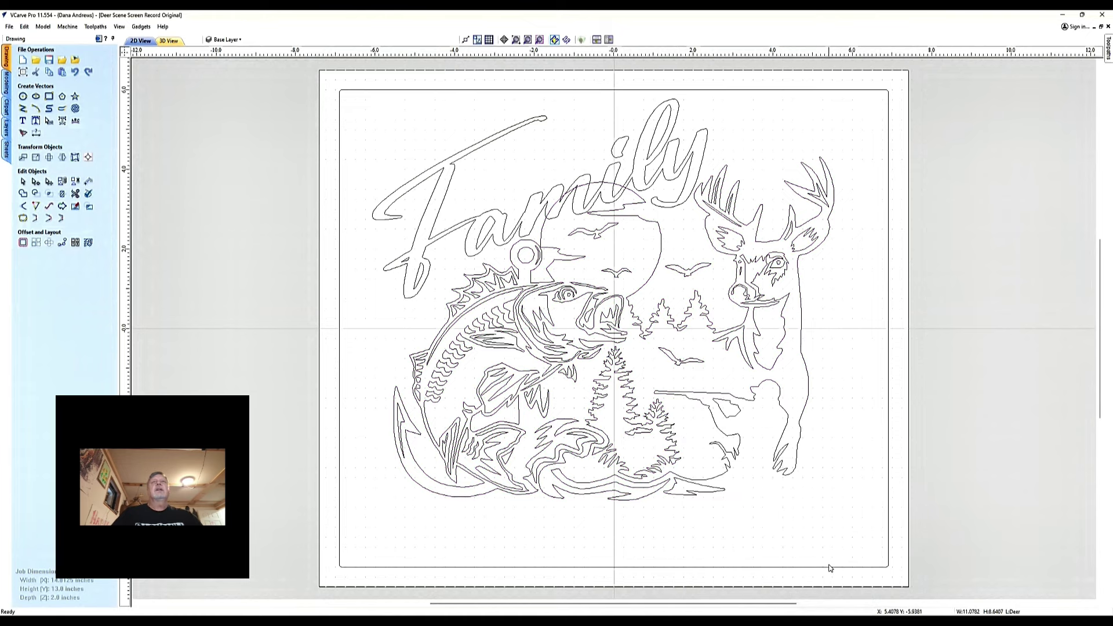
- Hide the Base Layer and show the Deer layer
left_click(224, 39)
left_click(221, 62)
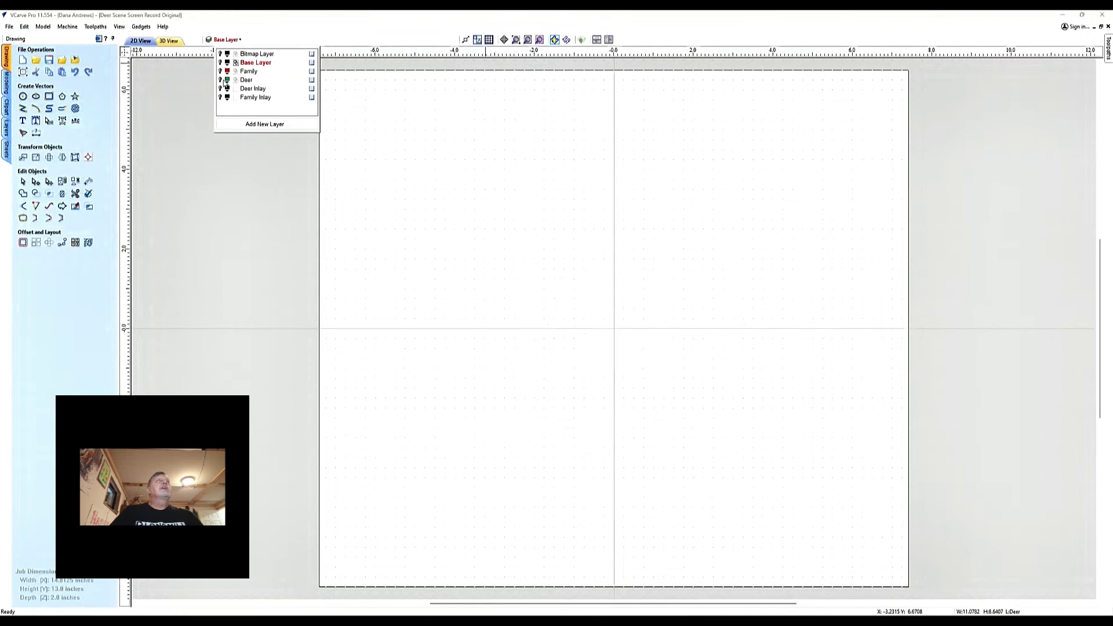
left_click(220, 80)
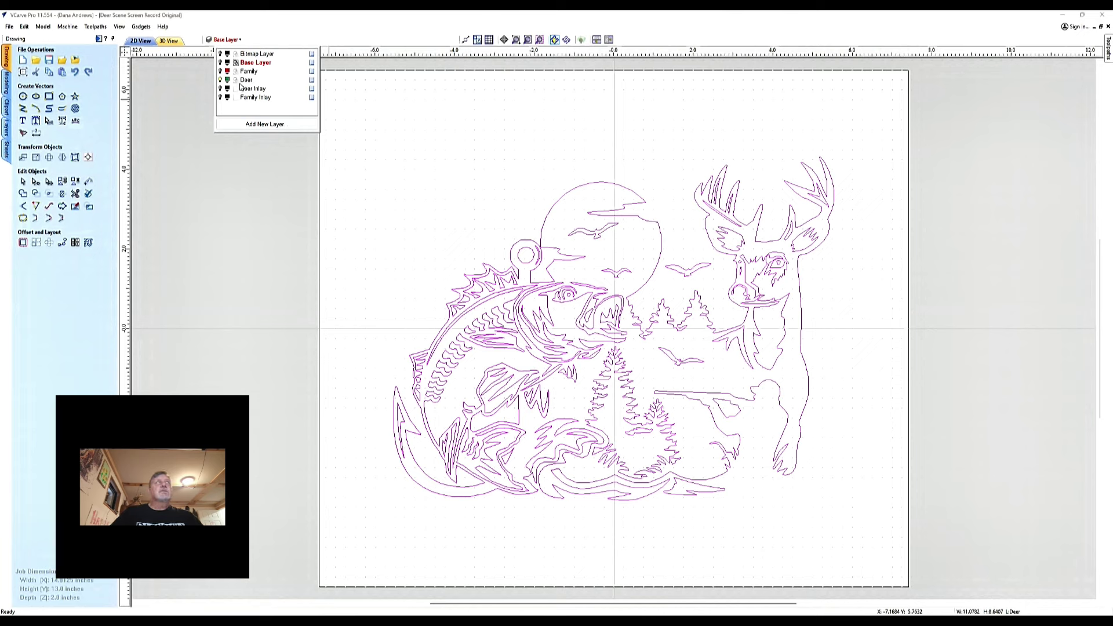
- Copy the scene vectors from the Deer layer to the Deer Inlay layer
right_click(634, 192)
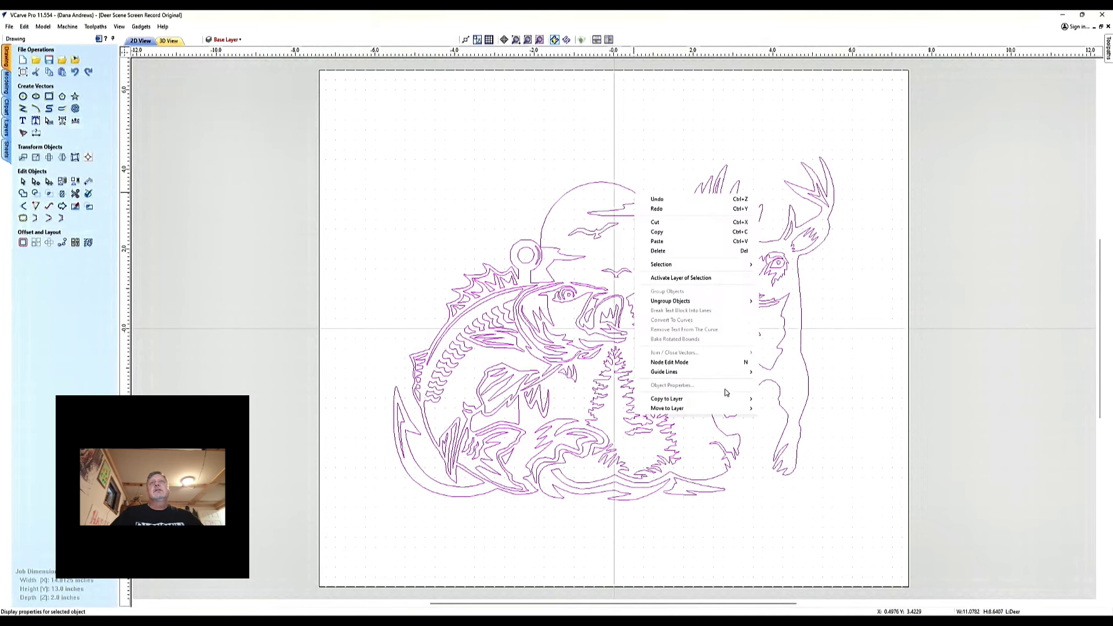
mouse_move(691, 404)
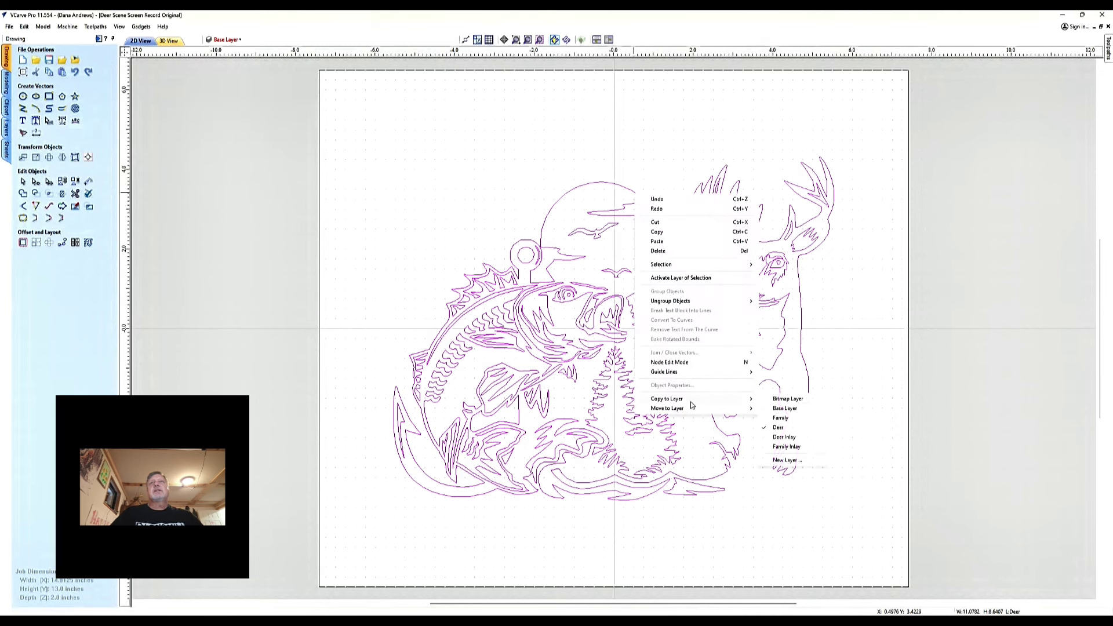
left_click(790, 439)
- Hide the Deer layer and make the Deer Inlay layer active and visible
left_click(225, 39)
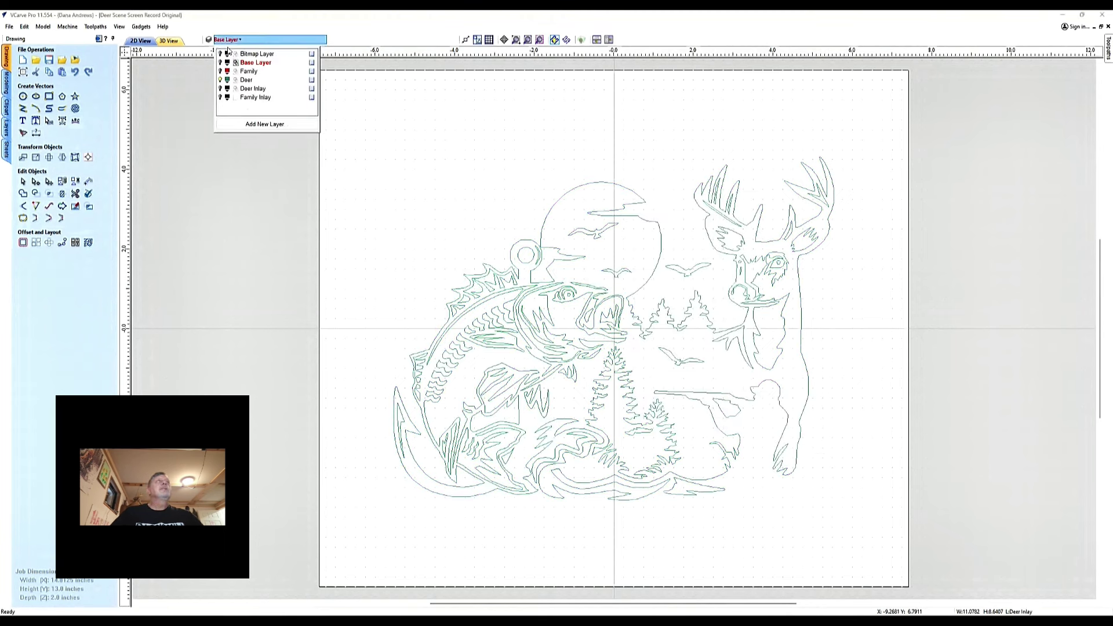
left_click(221, 80)
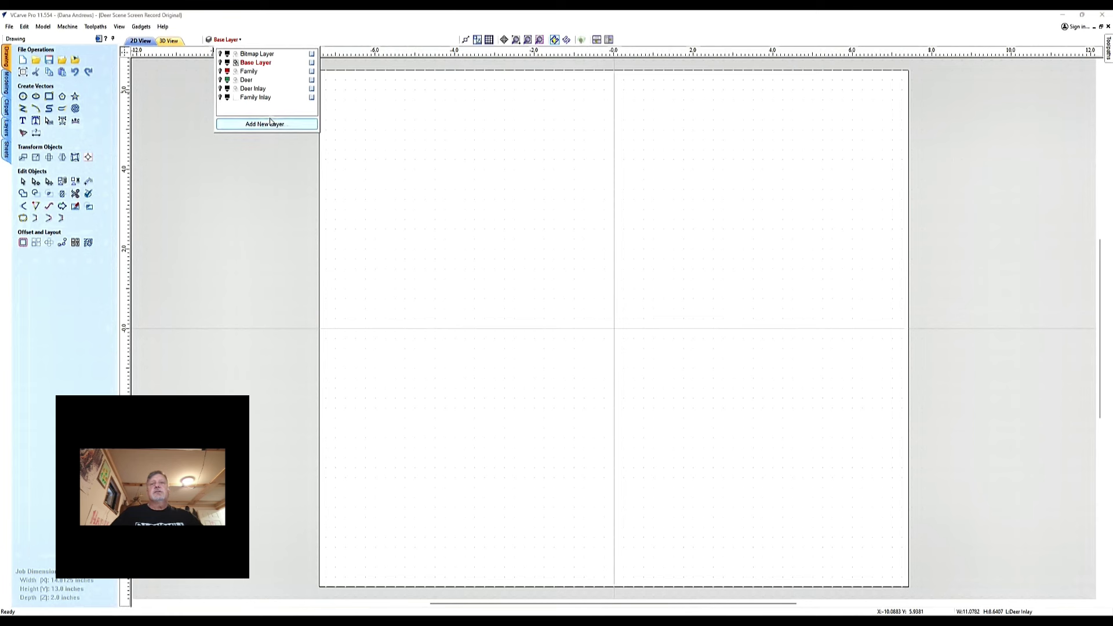
left_click(250, 90)
left_click(220, 89)
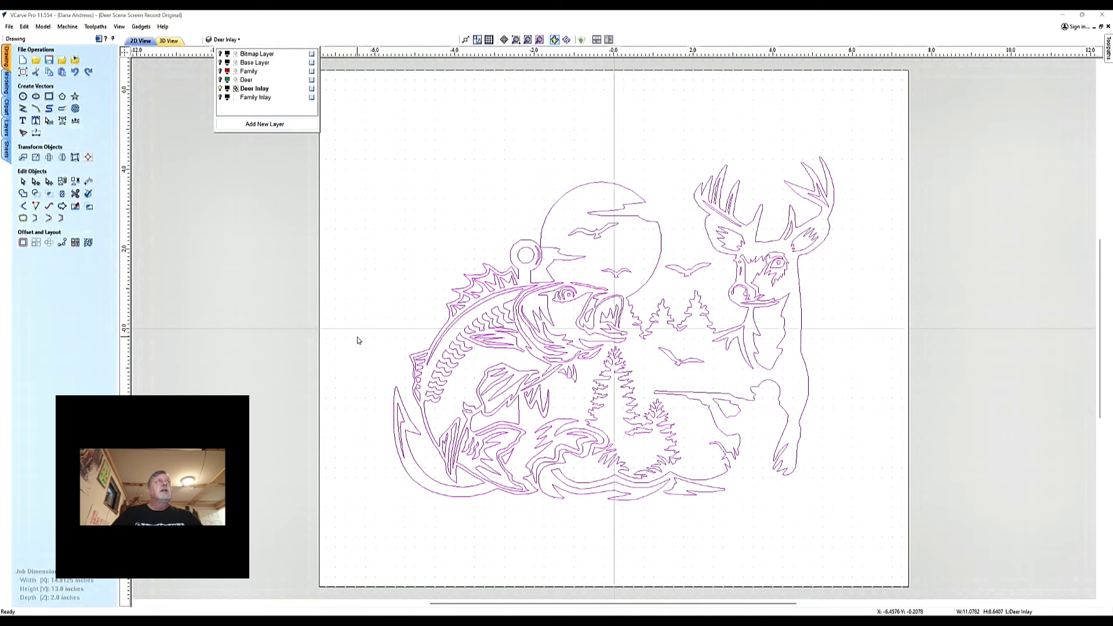
- Draw a square-cornered rectangle of about 12 by 9.25 inches around the scene on the Deer Inlay layer
left_click(49, 96)
left_click_drag(374, 149, 852, 514)
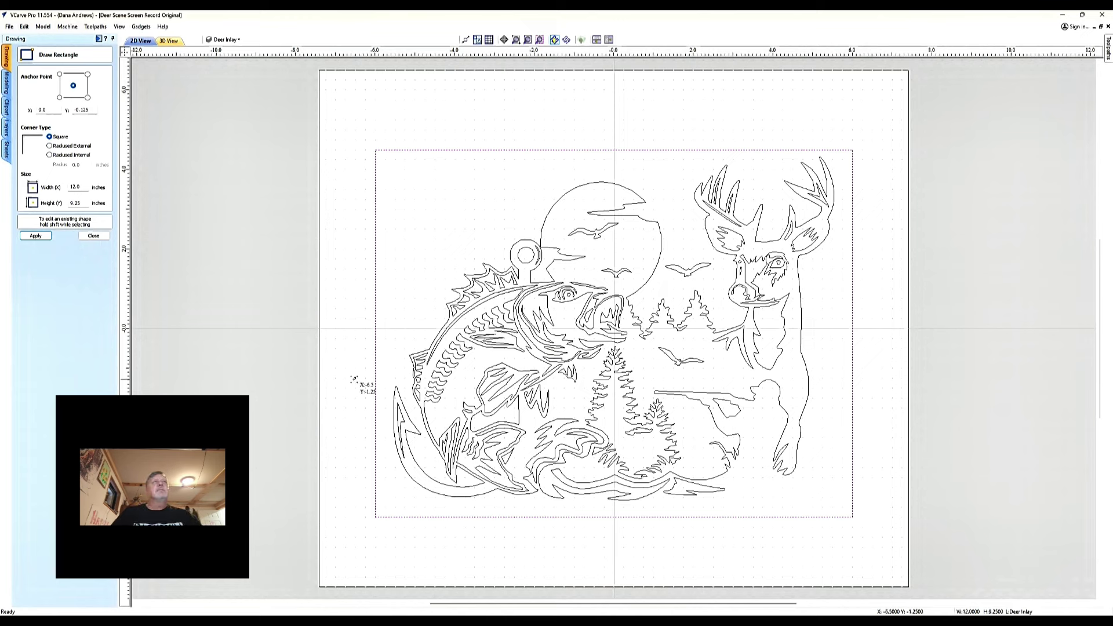
left_click(93, 236)
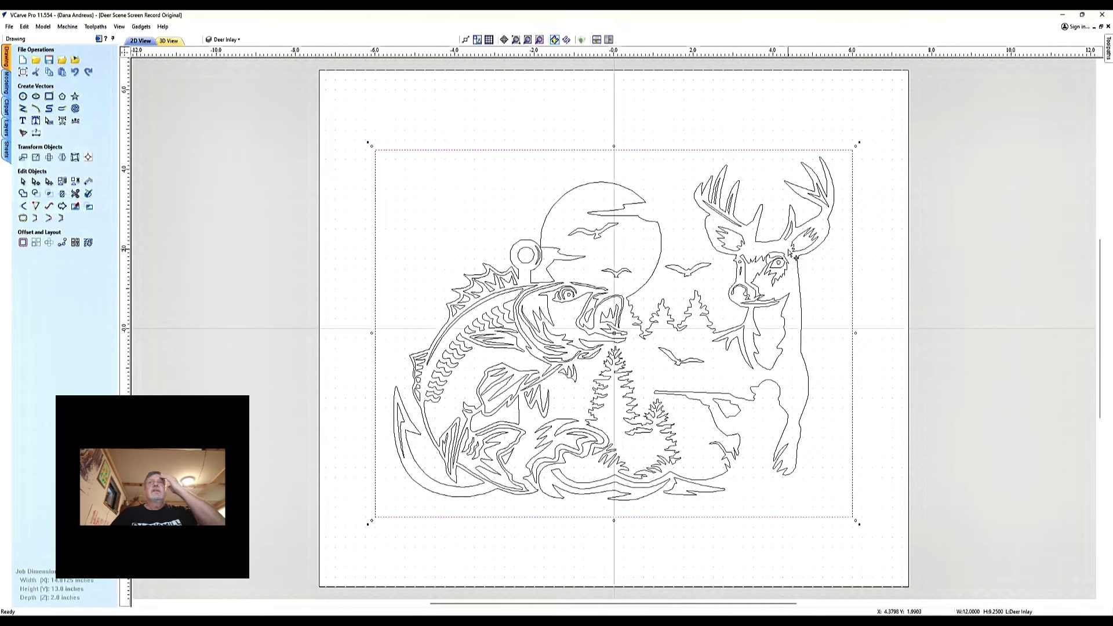
left_click(896, 261)
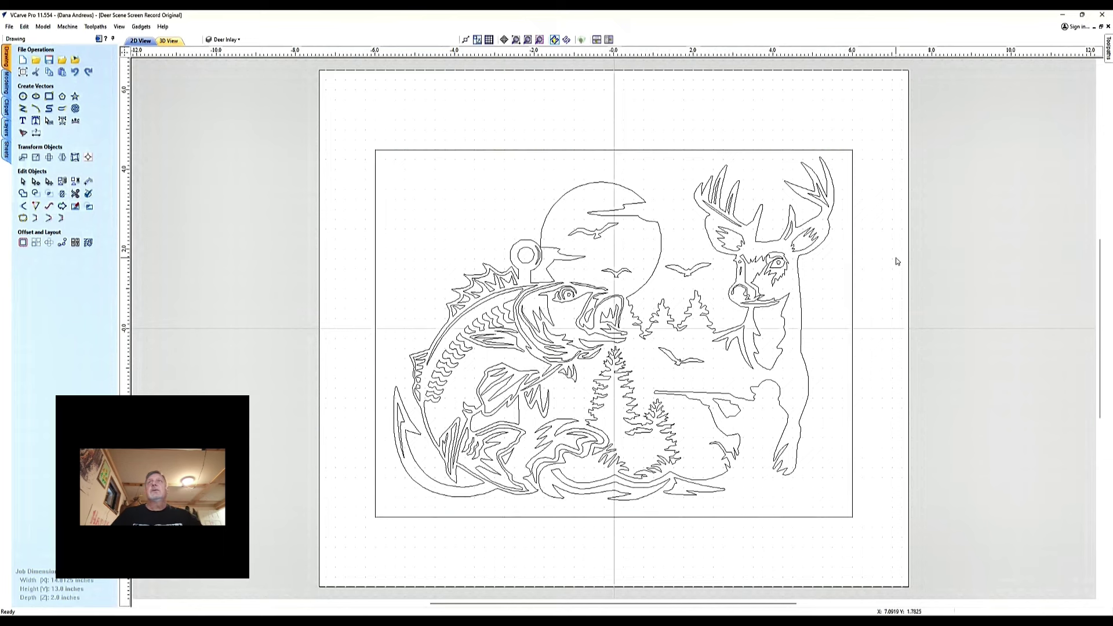
- Group the scene vectors with the surrounding rectangle
left_click_drag(335, 115, 875, 542)
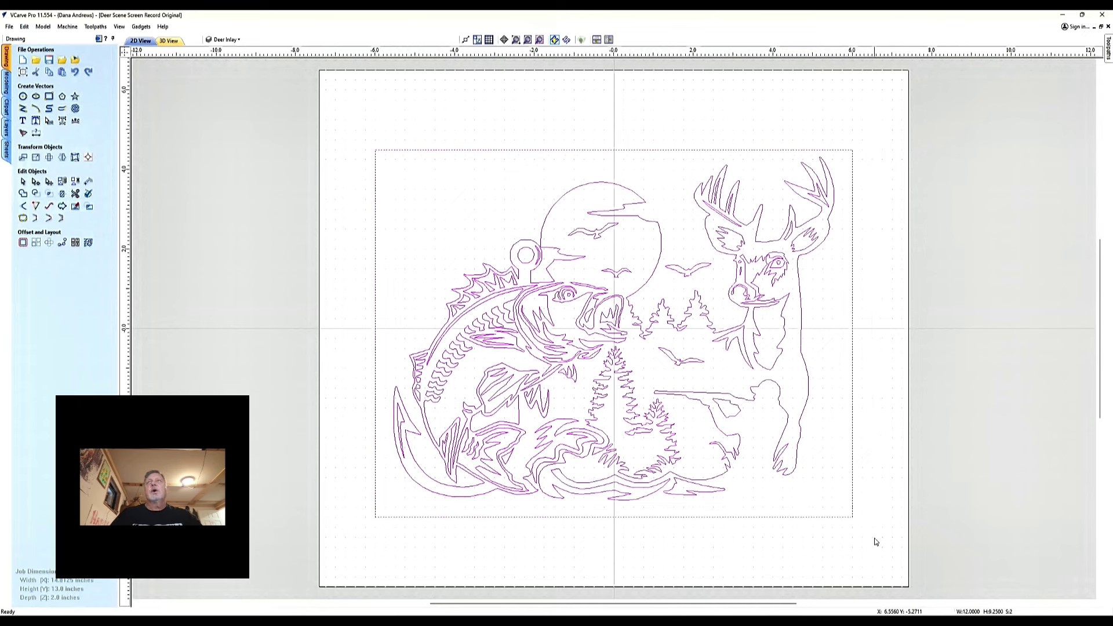
right_click(645, 288)
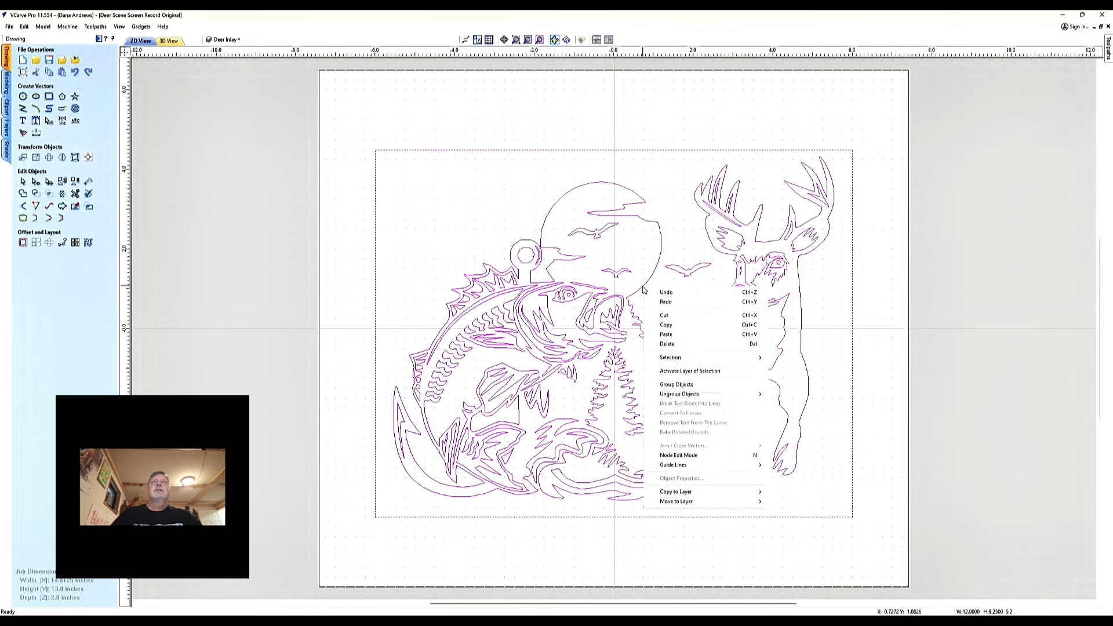
left_click(699, 394)
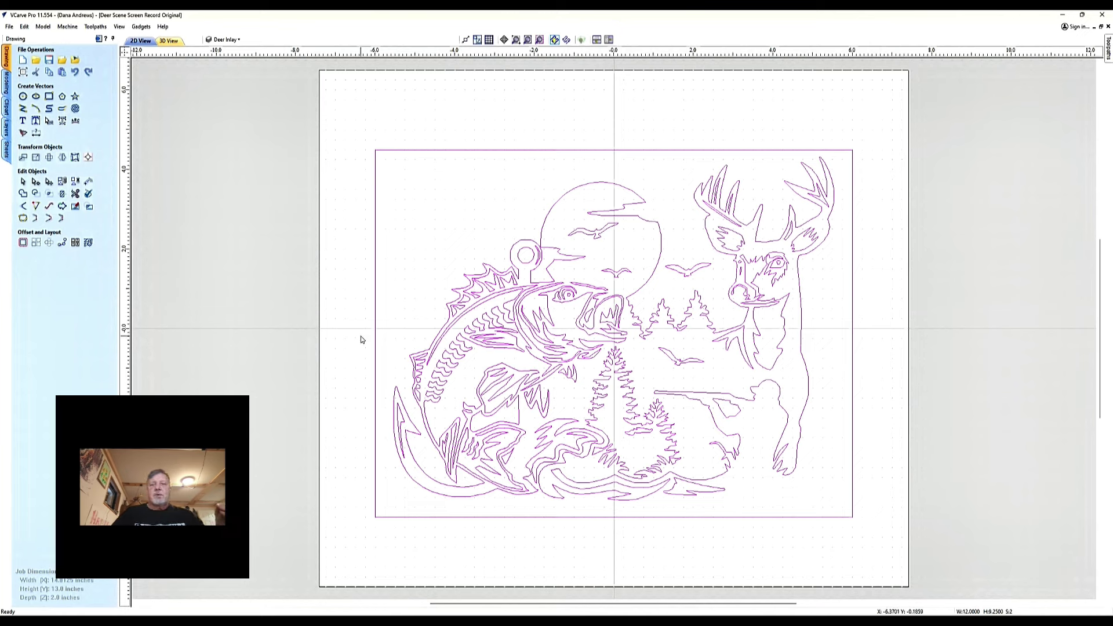
- Mirror the grouped deer inlay horizontally about the job center without creating a copy
left_click(62, 157)
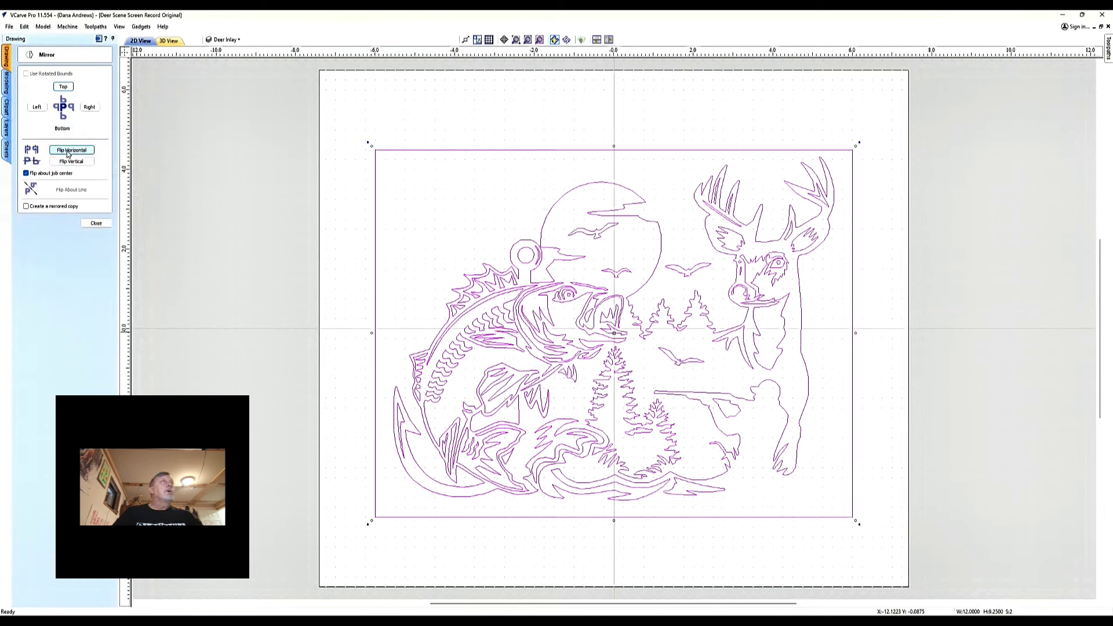
left_click(68, 152)
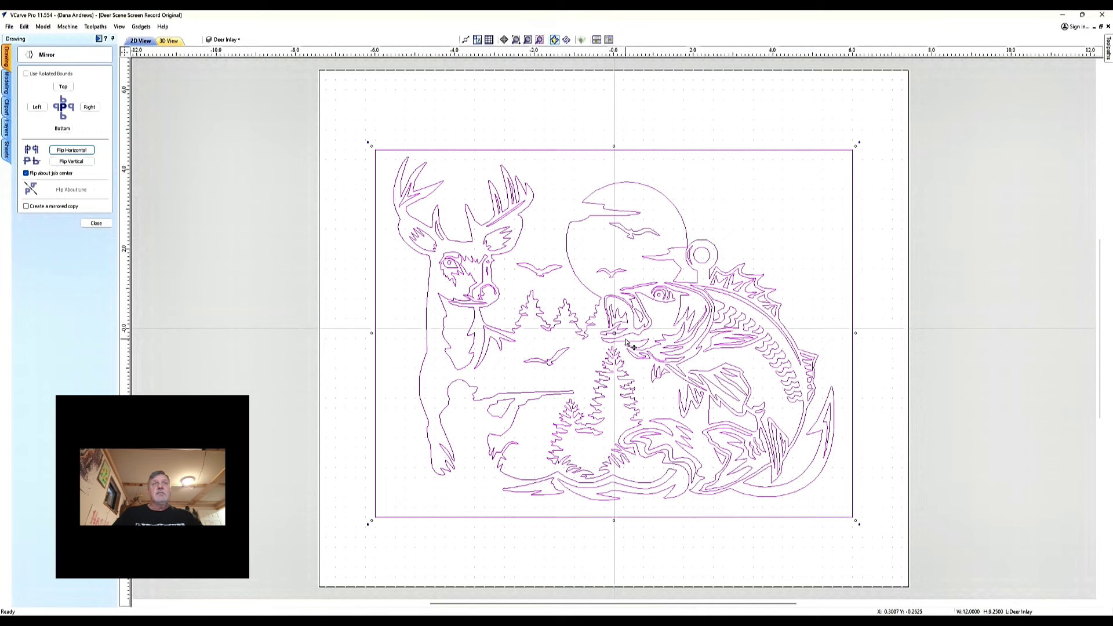
left_click(295, 190)
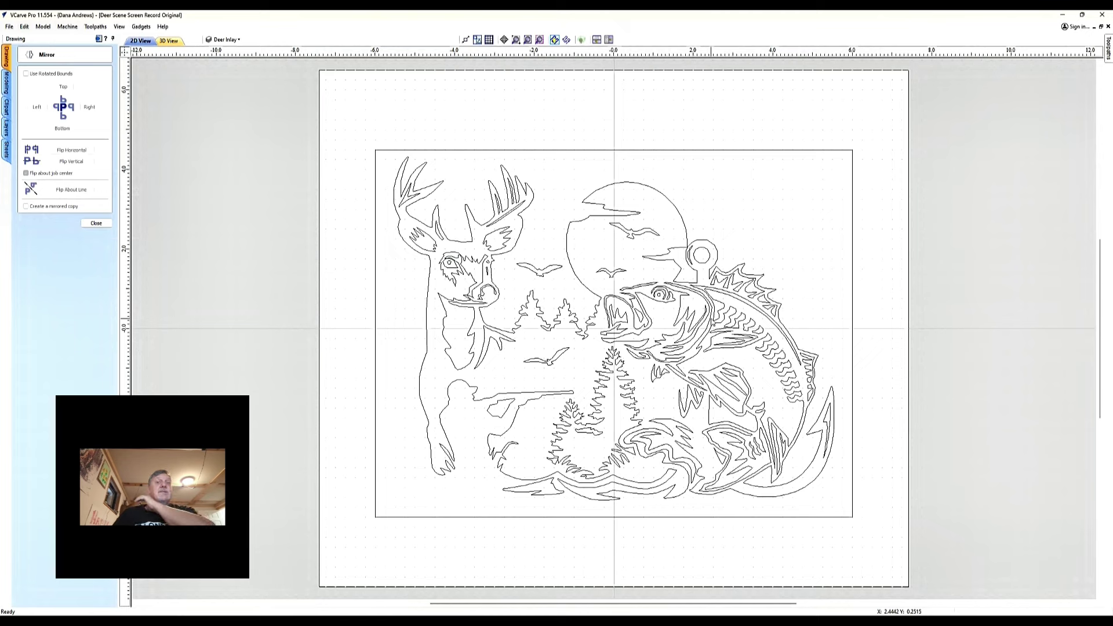
key("Escape")
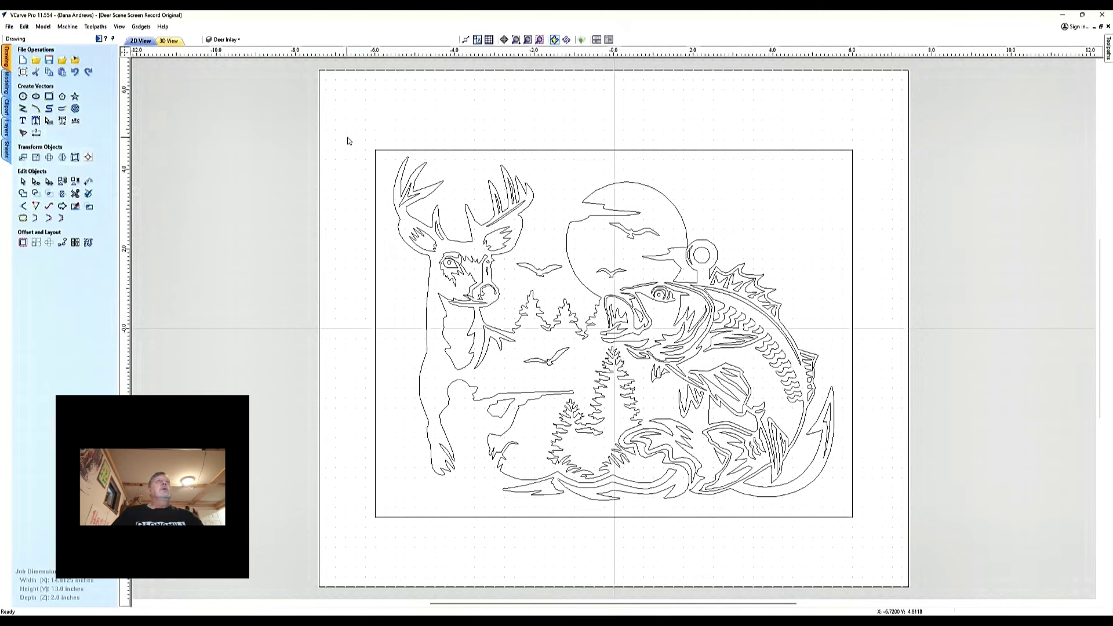
- Hide the Deer Inlay layer and make the Family layer active and visible
left_click(223, 39)
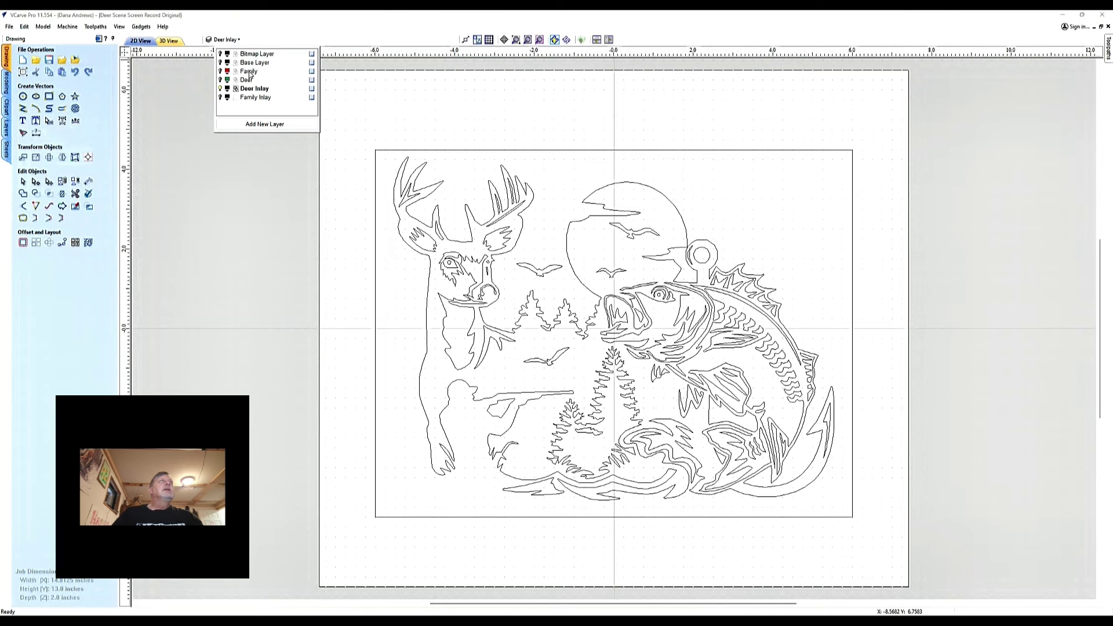
left_click(220, 88)
left_click(245, 71)
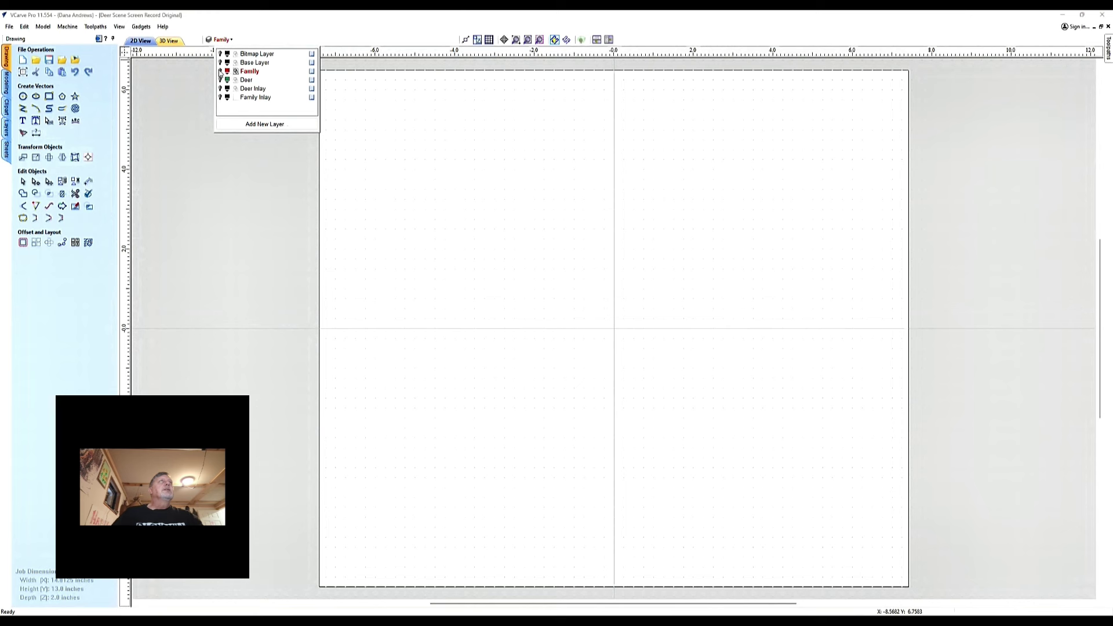
left_click(220, 71)
left_click(219, 97)
left_click(249, 71)
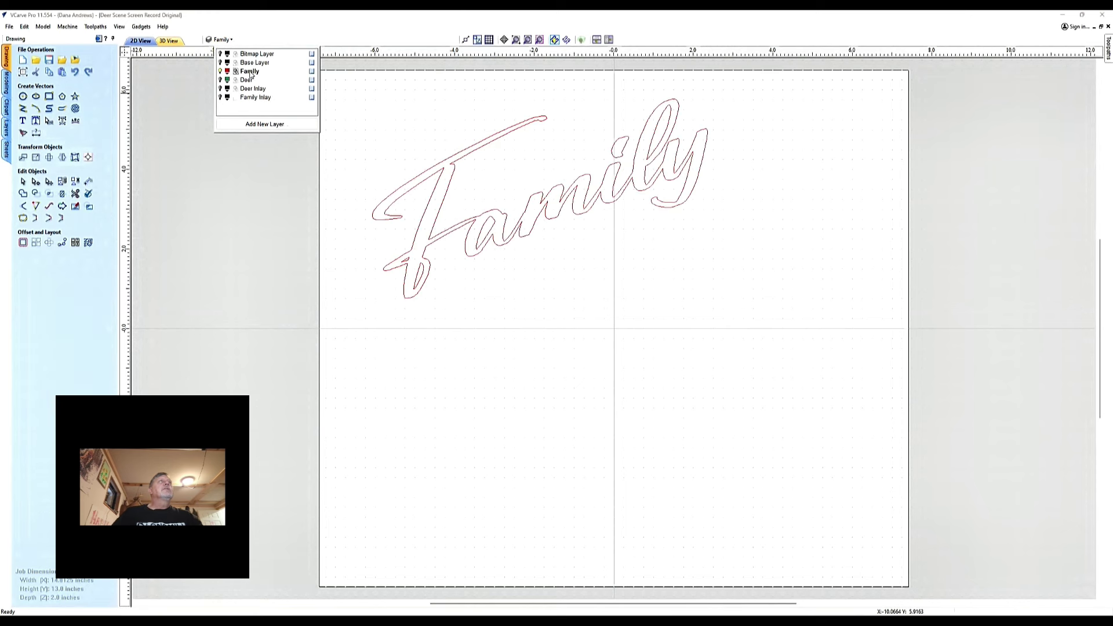
- Copy the "Family" lettering from the Family layer to the Family Inlay layer
right_click(543, 195)
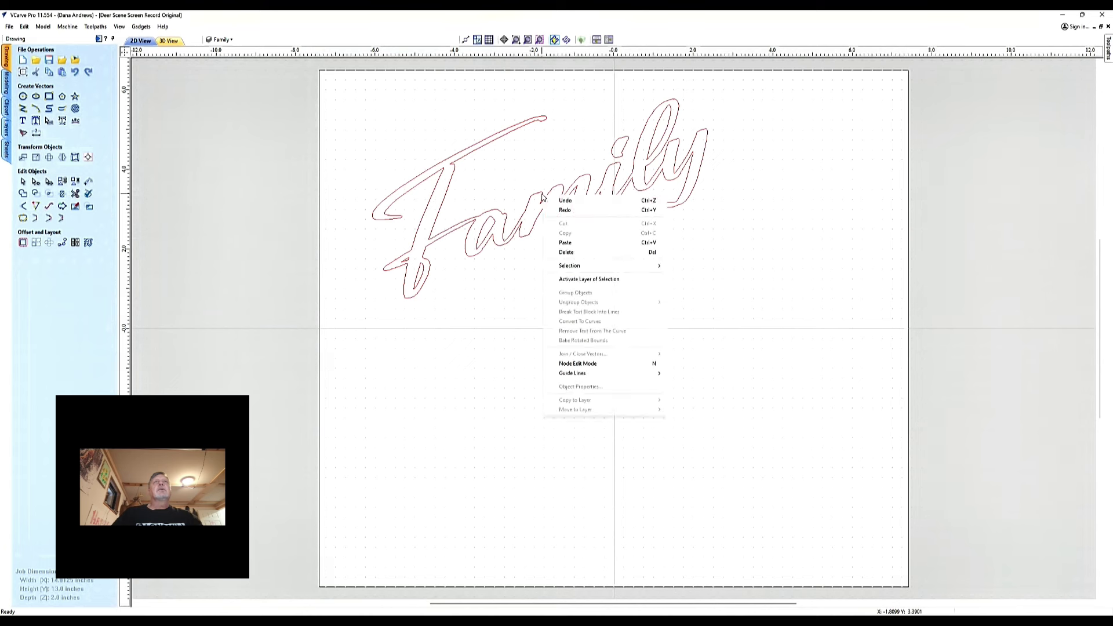
left_click(507, 221)
right_click(506, 222)
mouse_move(591, 427)
left_click(666, 475)
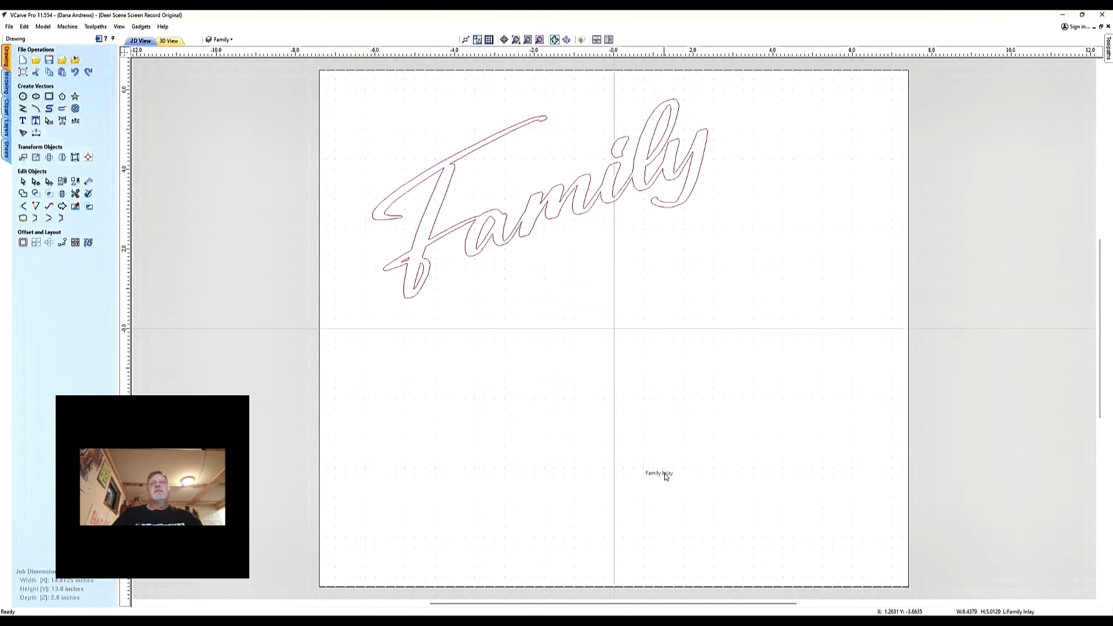
- Hide the Family layer, show the Family Inlay layer, and select its "Family" lettering
left_click(221, 40)
left_click(221, 71)
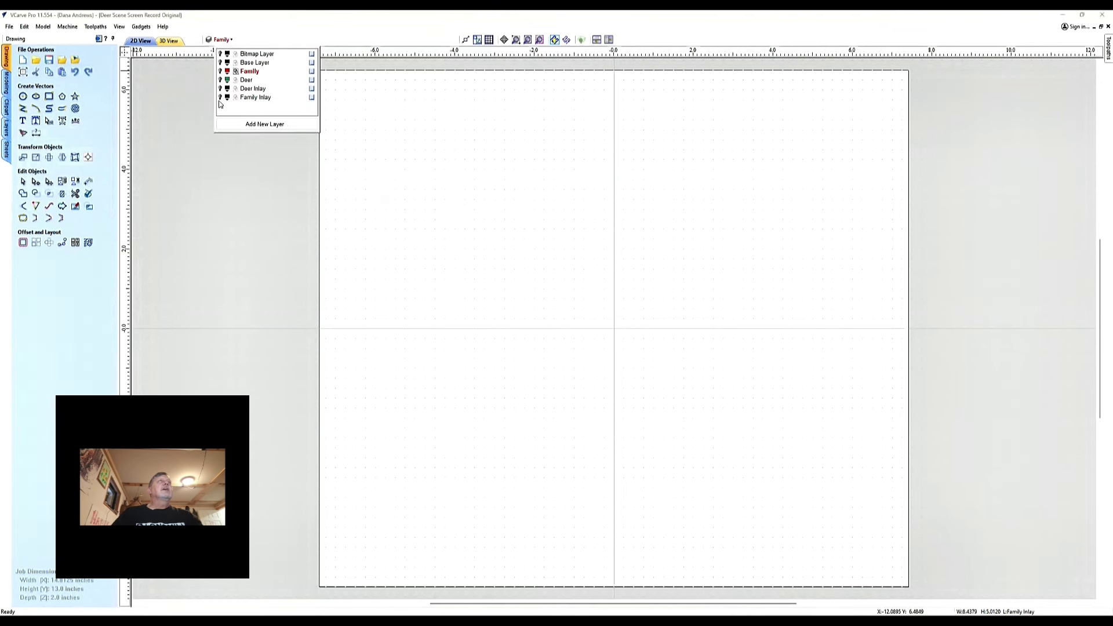
left_click(220, 98)
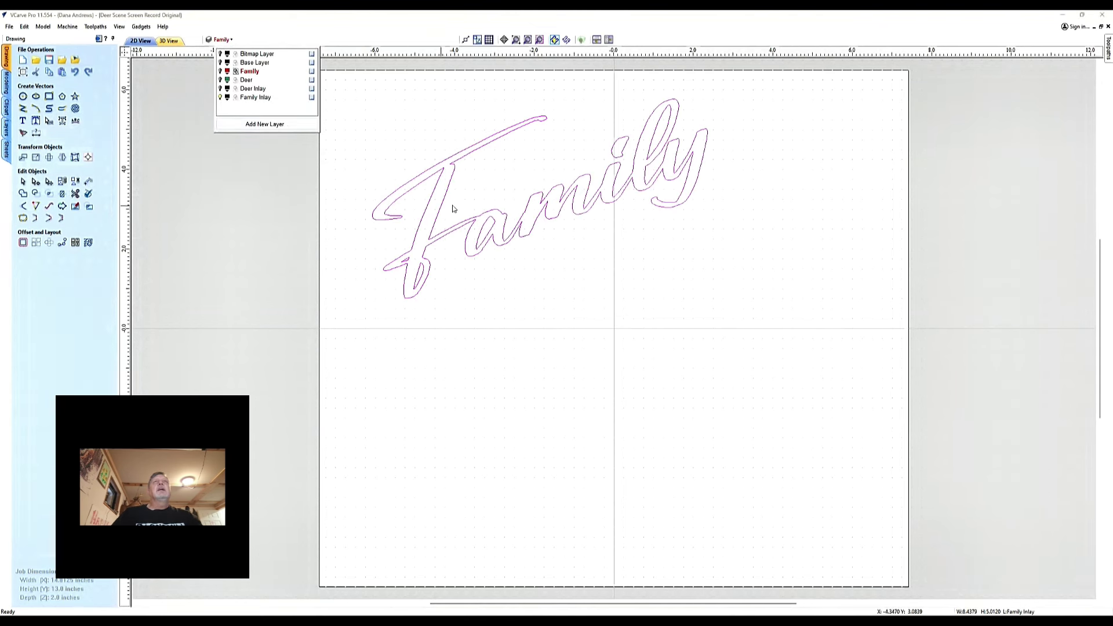
left_click(543, 197)
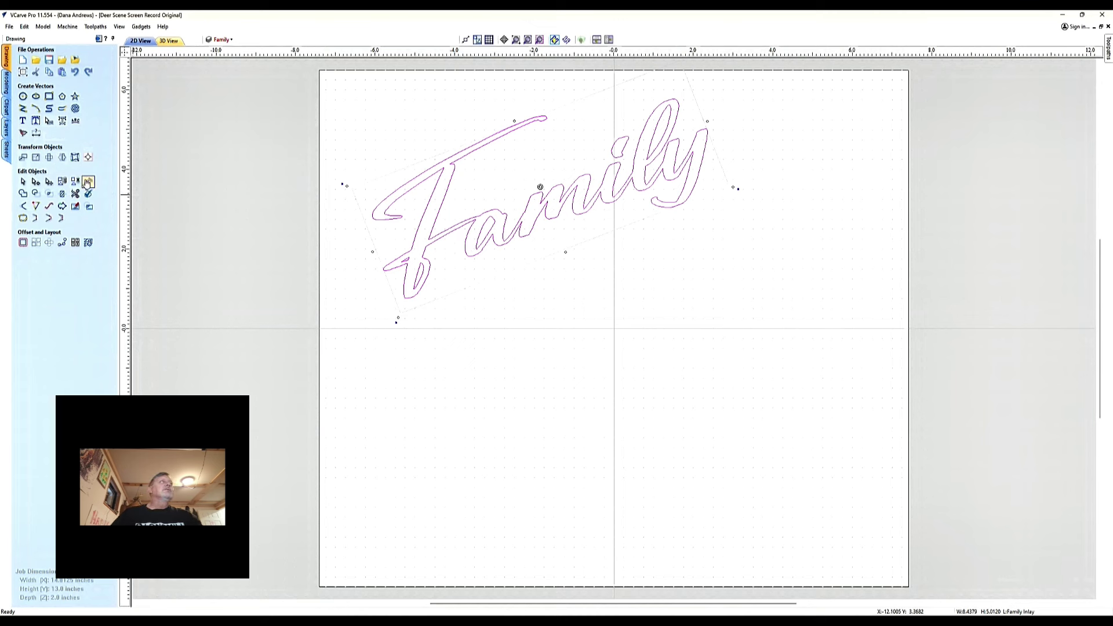
- Draw a square-cornered rectangle about 10 by 3.5 inches over the lower part of the "Family" lettering
left_click(49, 98)
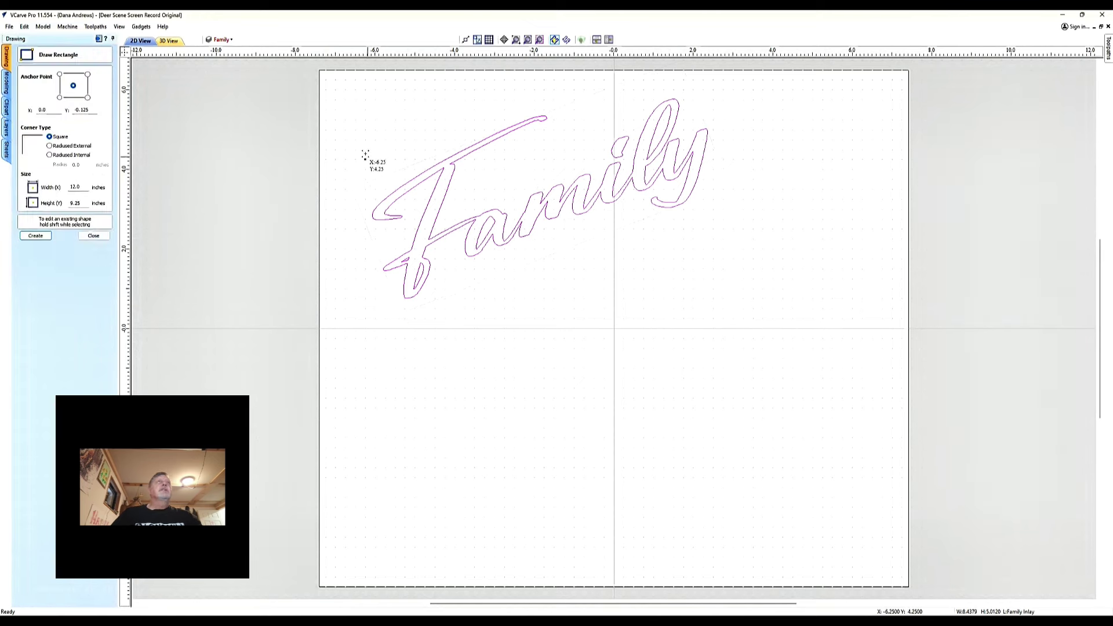
mouse_move(345, 190)
left_mouse_down()
mouse_move(456, 307)
mouse_move(743, 328)
left_mouse_up()
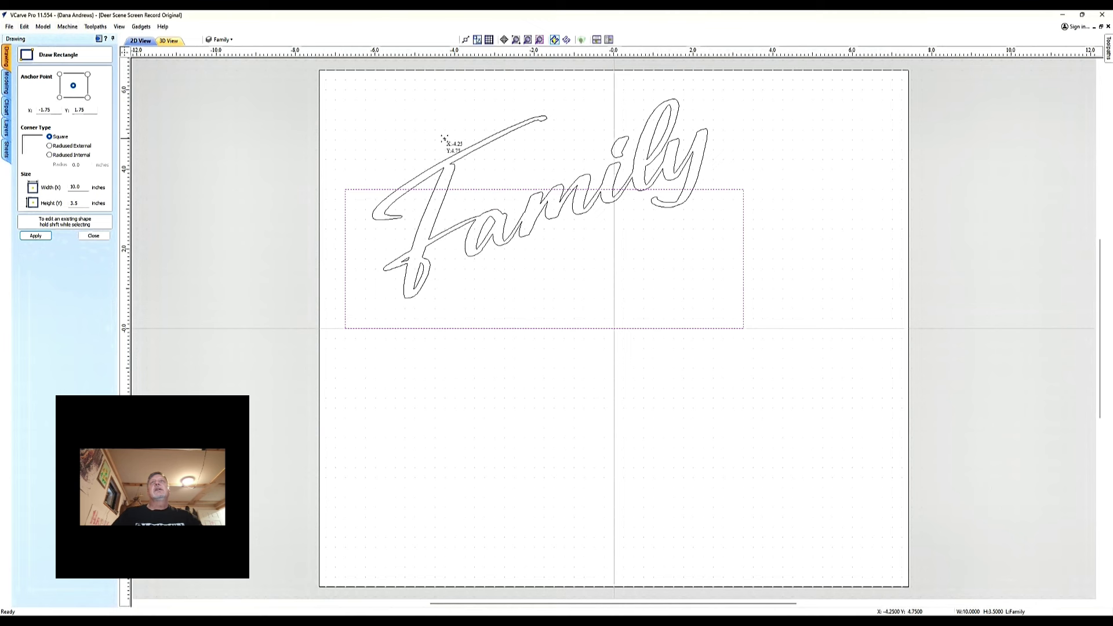
left_click(94, 235)
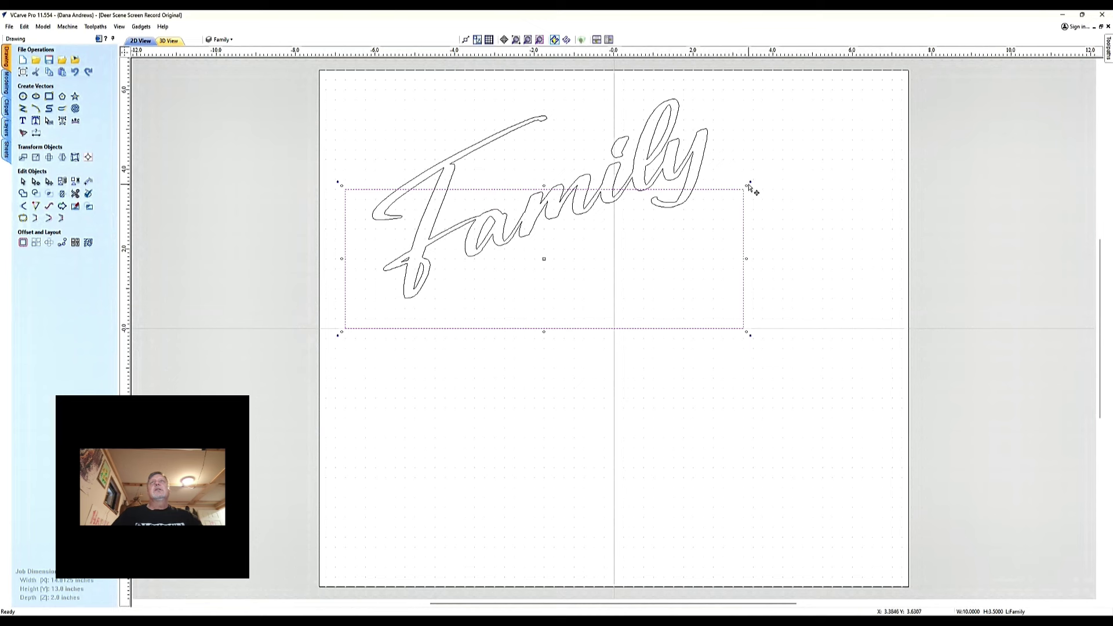
- Rotate the rectangle to match the upward slant of the "Family" lettering and move it over the word
left_click_drag(747, 184, 729, 112)
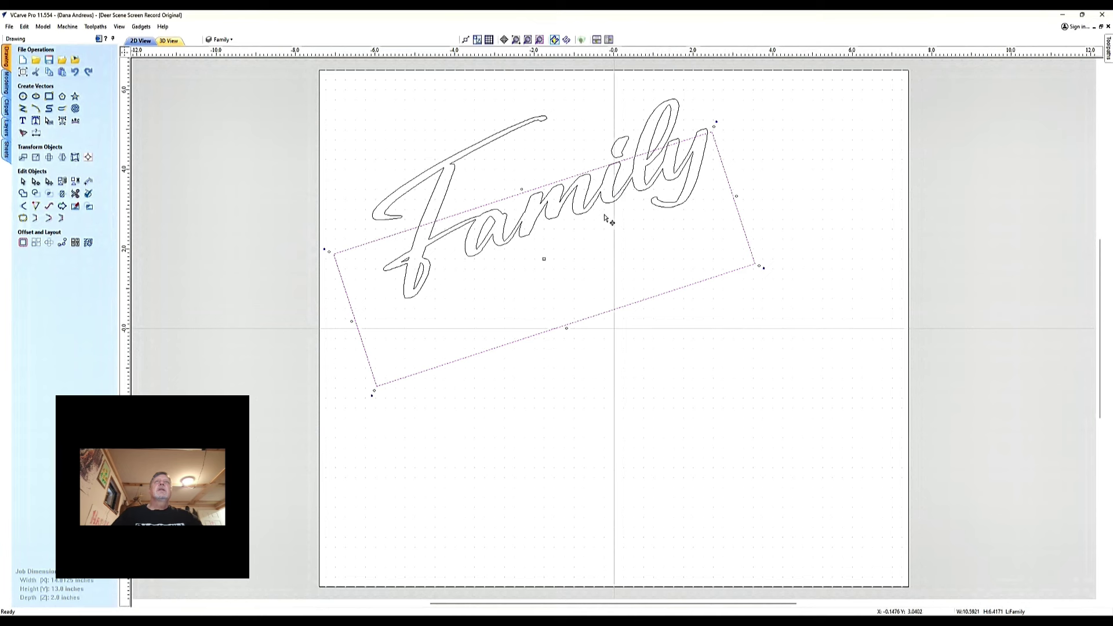
left_click_drag(543, 258, 542, 186)
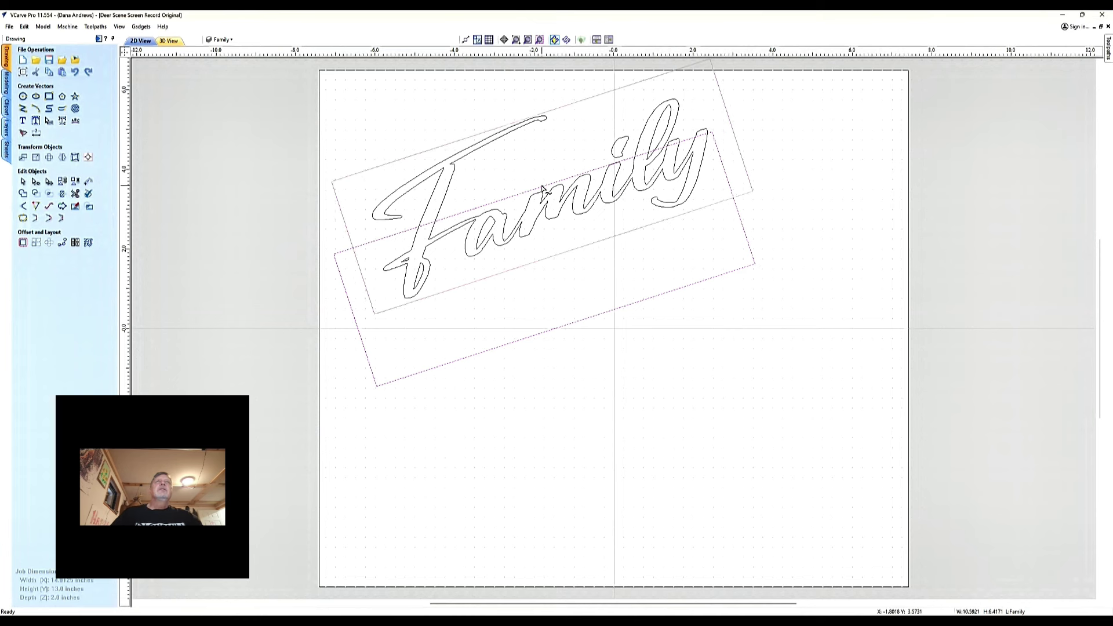
left_click_drag(542, 187, 528, 199)
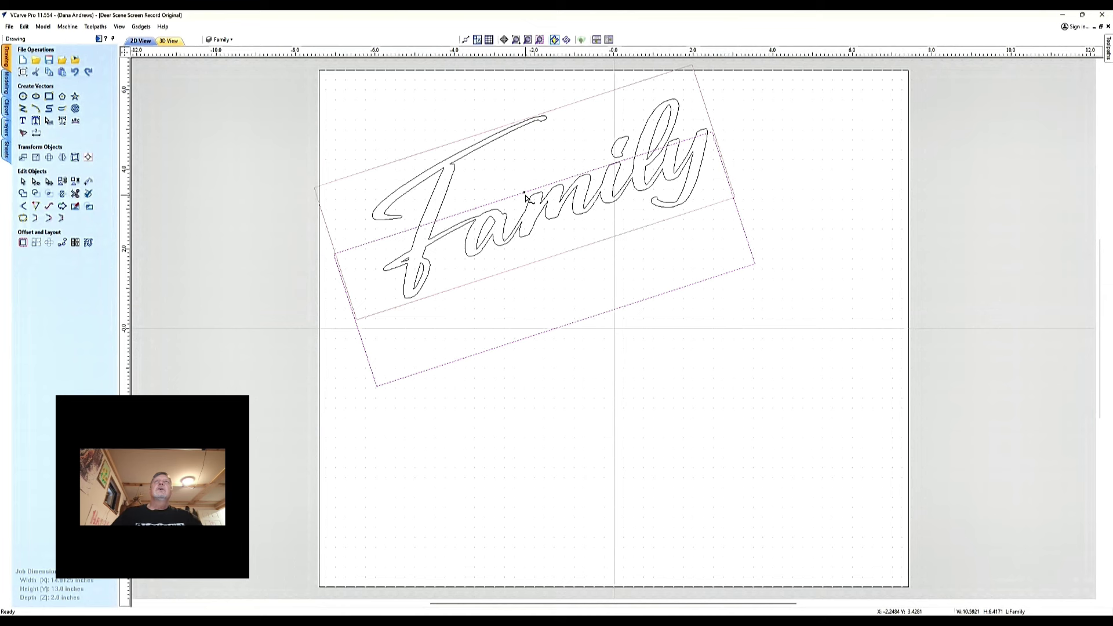
left_click_drag(527, 199, 524, 192)
- Resize the slanted rectangle so it encloses the whole "Family" lettering with a margin on every side
left_click_drag(332, 252, 359, 243)
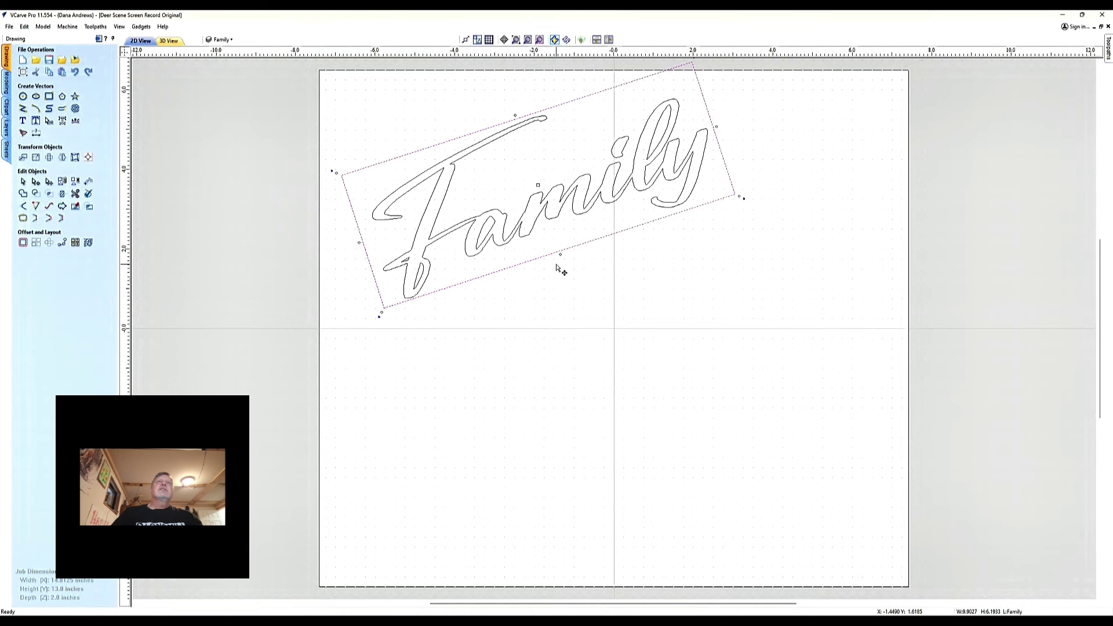
left_click_drag(561, 254, 563, 271)
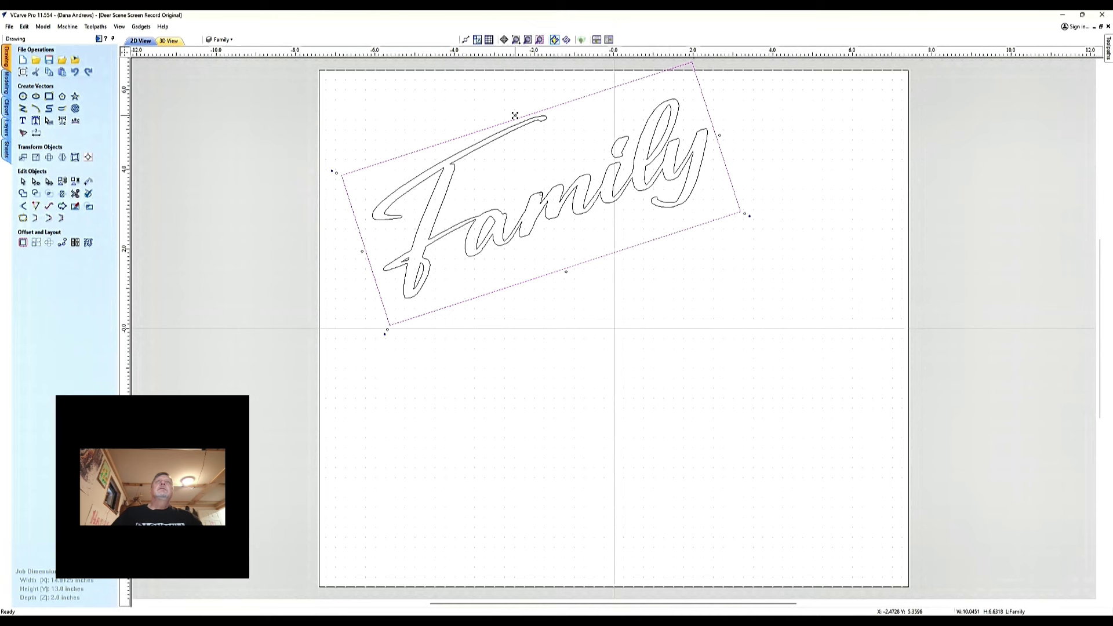
left_click_drag(514, 116, 515, 108)
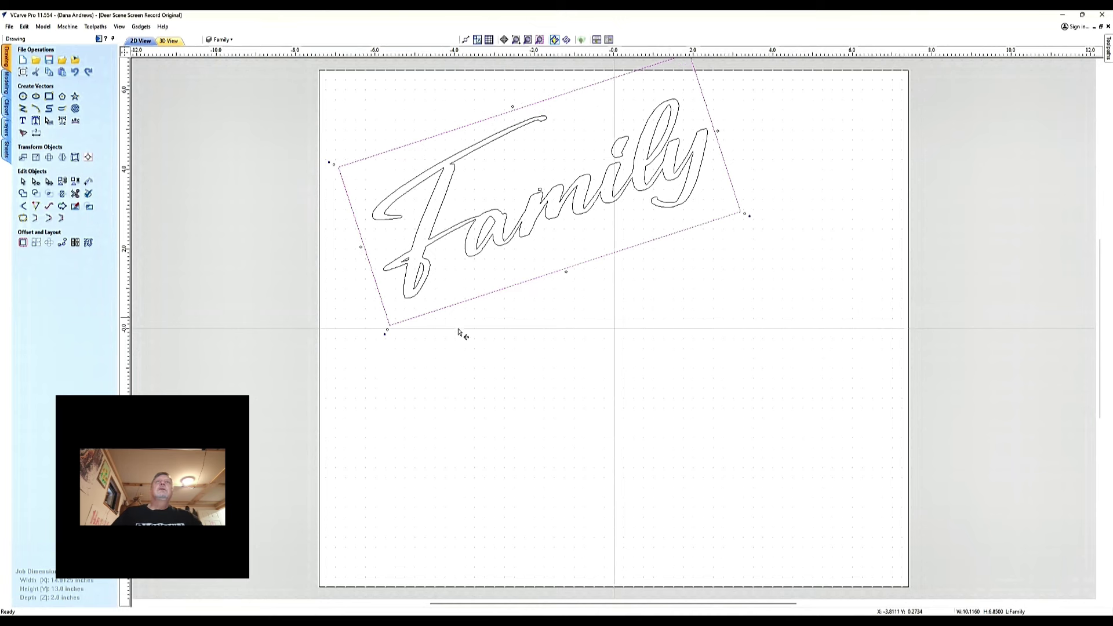
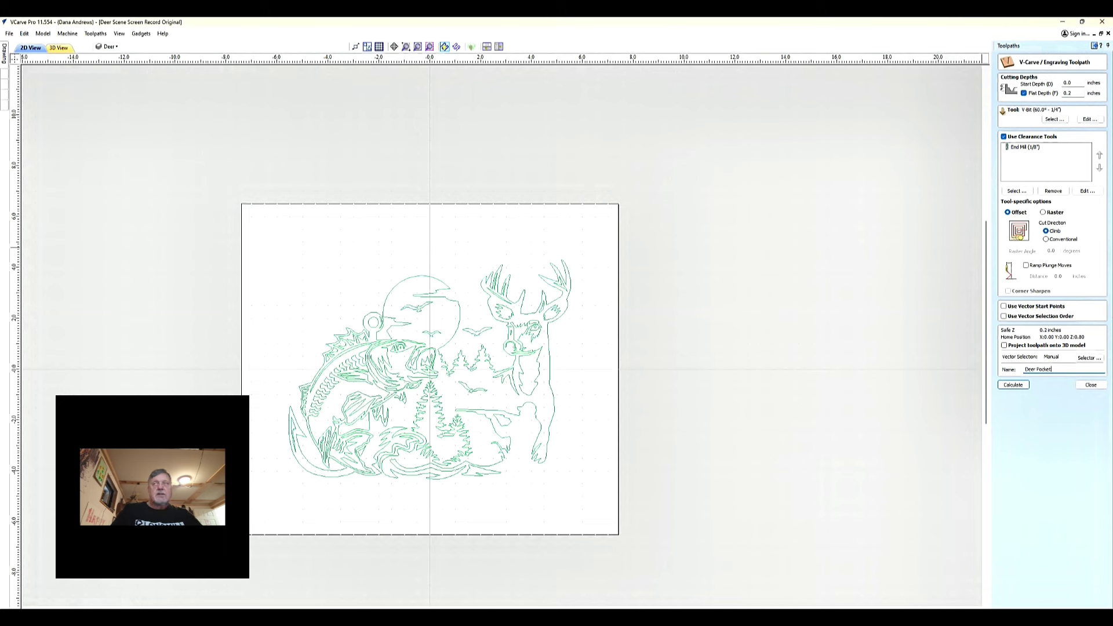
- Select all the deer scene vectors and calculate the Deer Pocket V-carve toolpath
left_click(1017, 386)
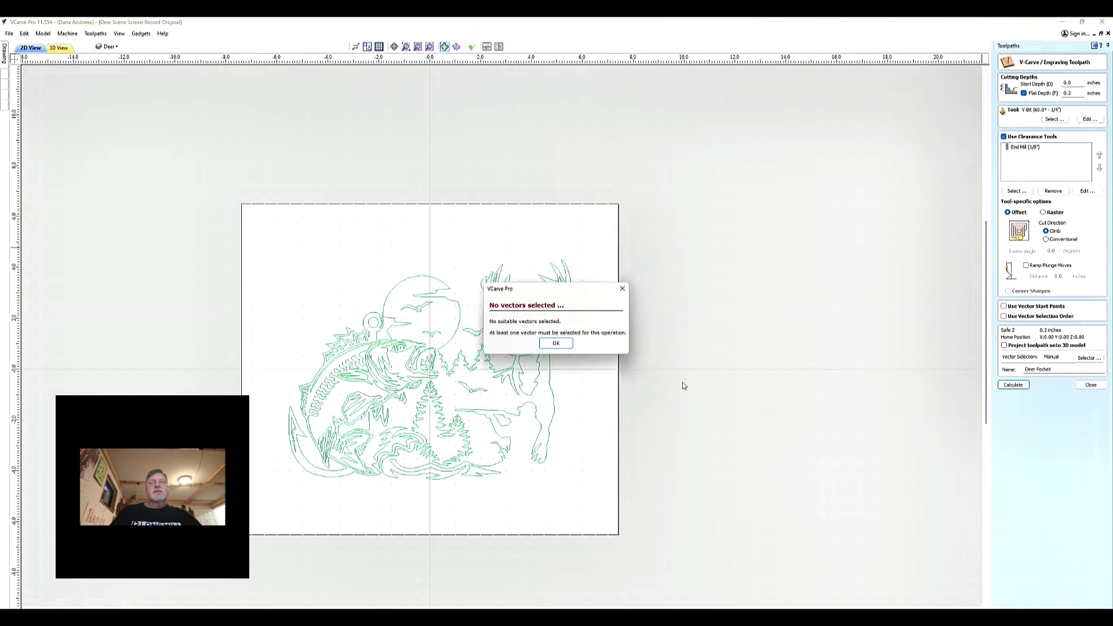
left_click(554, 343)
left_click_drag(264, 228, 611, 528)
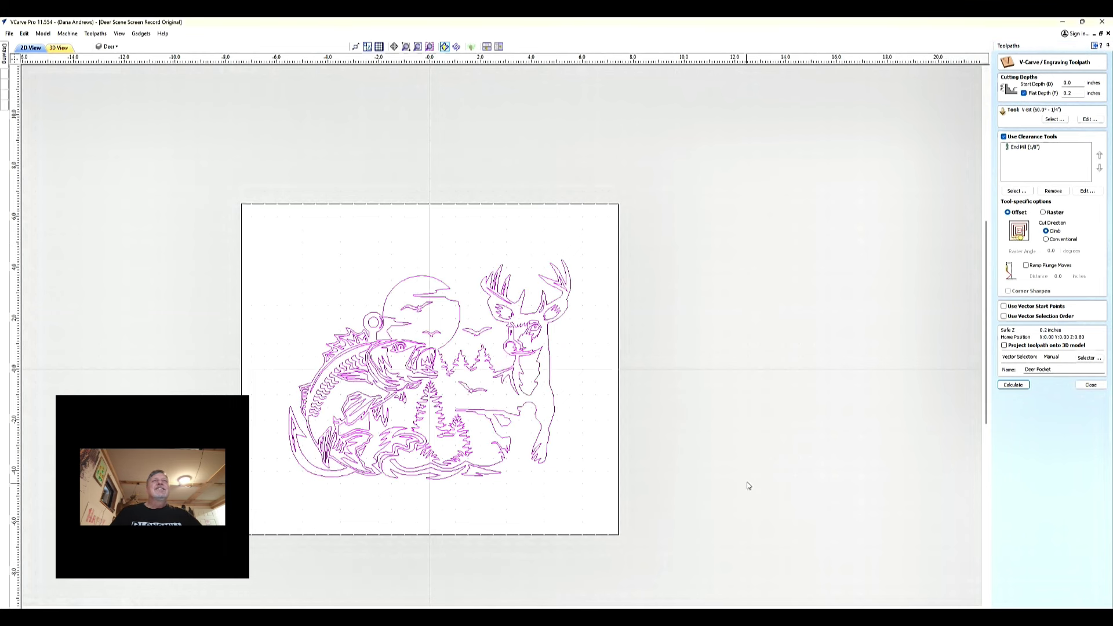
left_click(1023, 384)
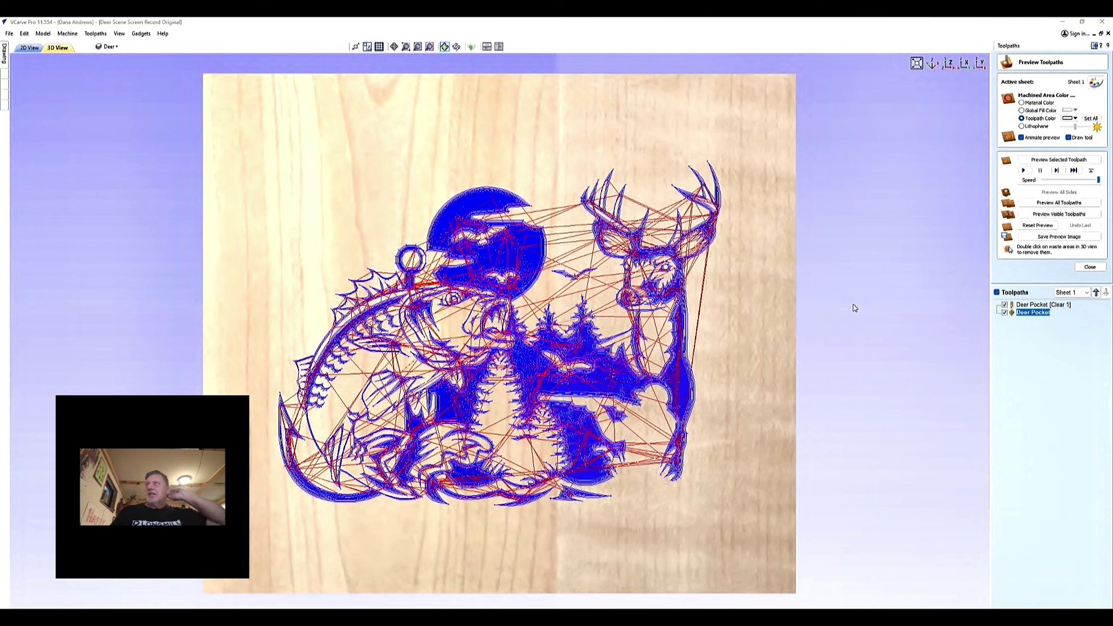
- Simulate all toolpaths, inspect the carved deer pocket from an angle, and reset the preview to a top-down view
left_click(1059, 203)
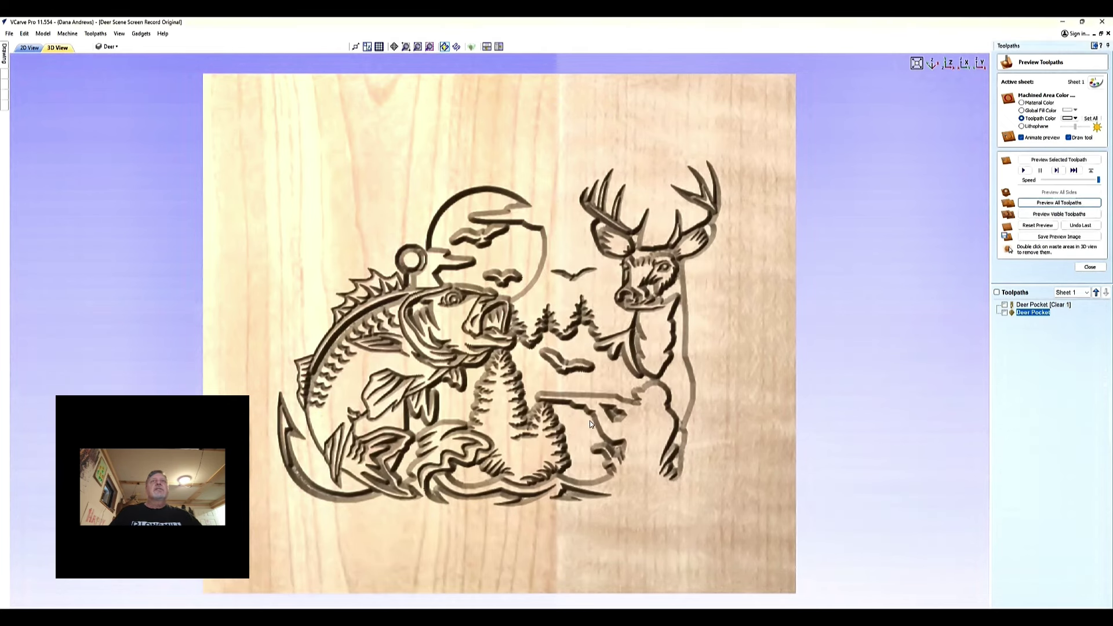
left_click_drag(714, 454, 686, 397)
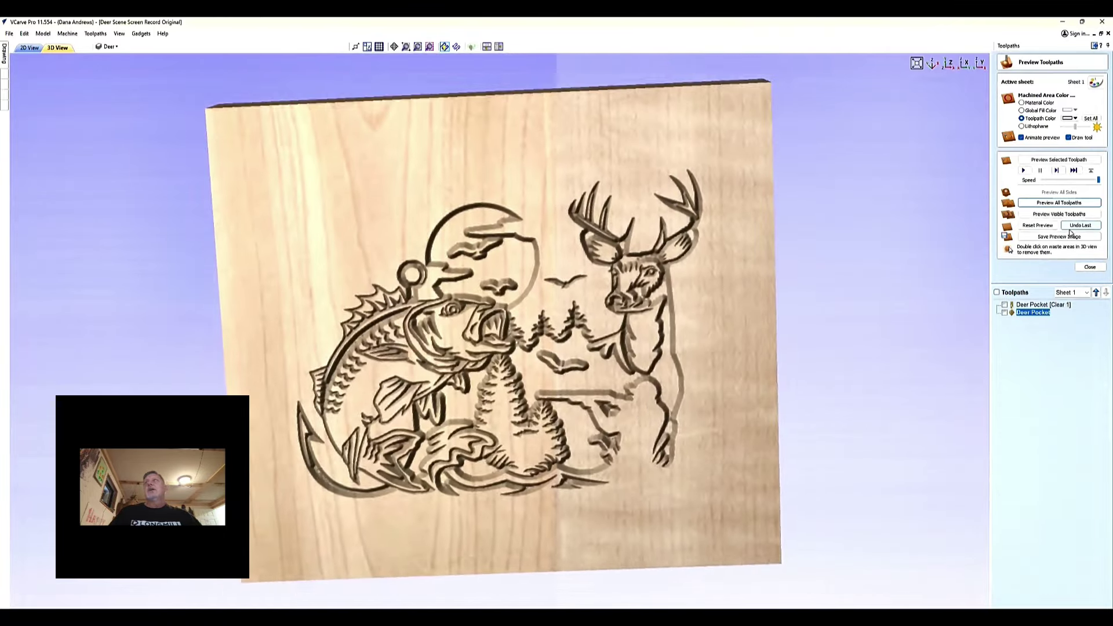
left_click(1038, 225)
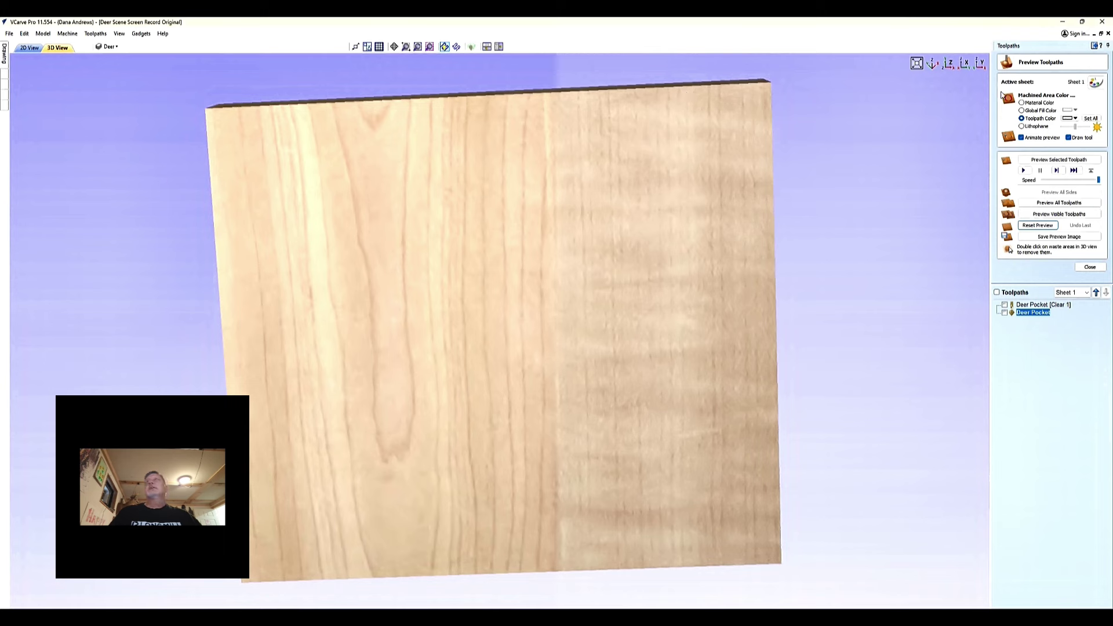
left_click(954, 64)
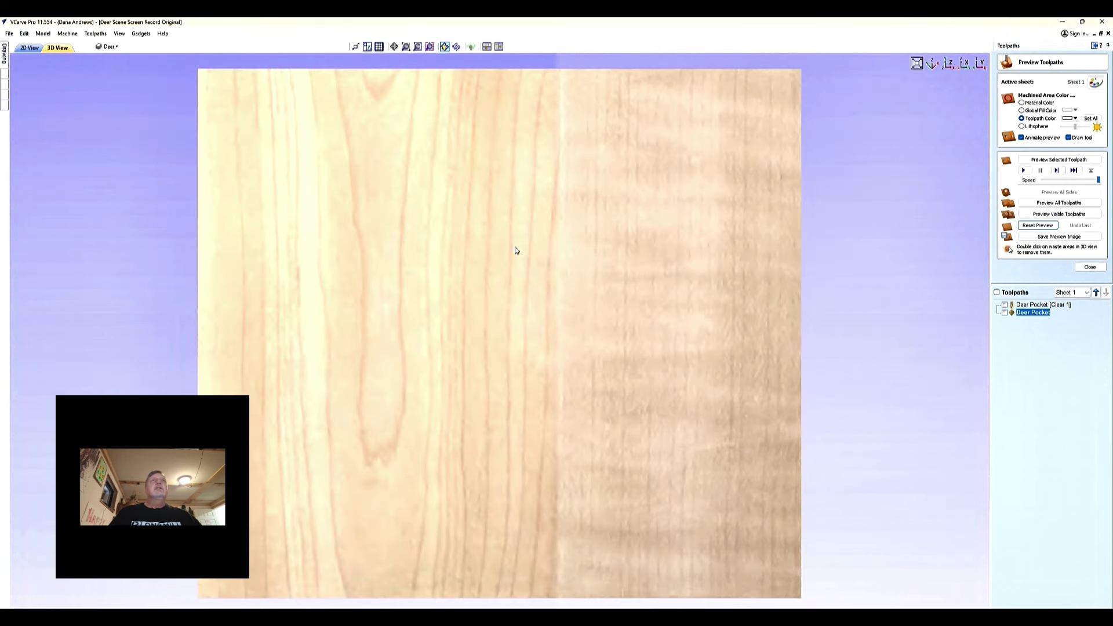
- Return to the 2D drawing, make the Family layer active and visible, and hide the Deer layer
left_click(30, 47)
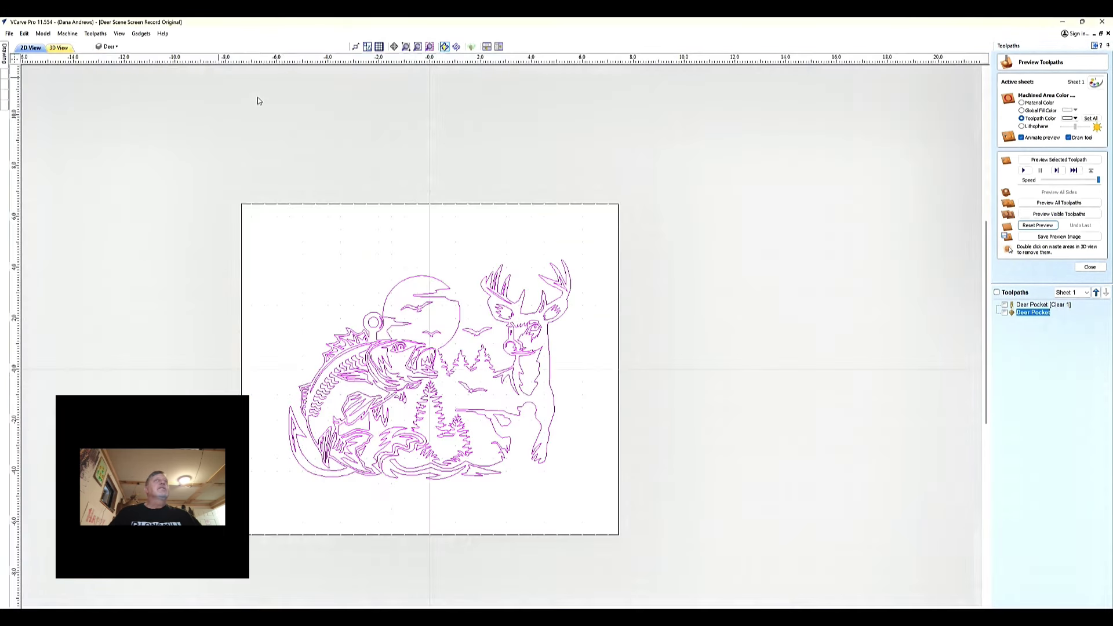
left_click(110, 47)
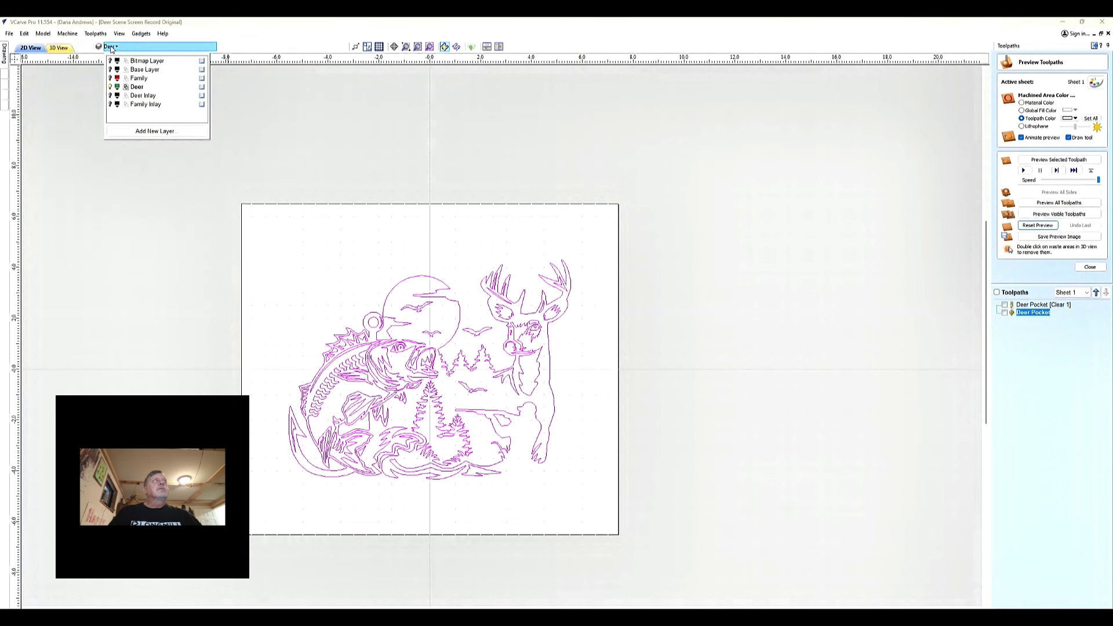
left_click(140, 79)
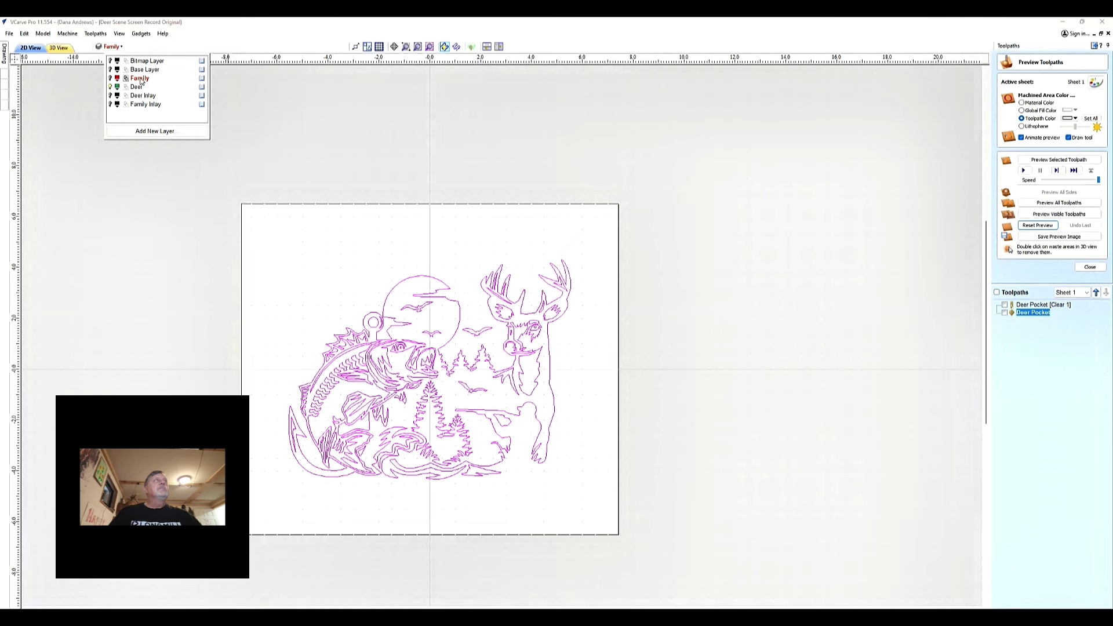
left_click(110, 87)
left_click(110, 79)
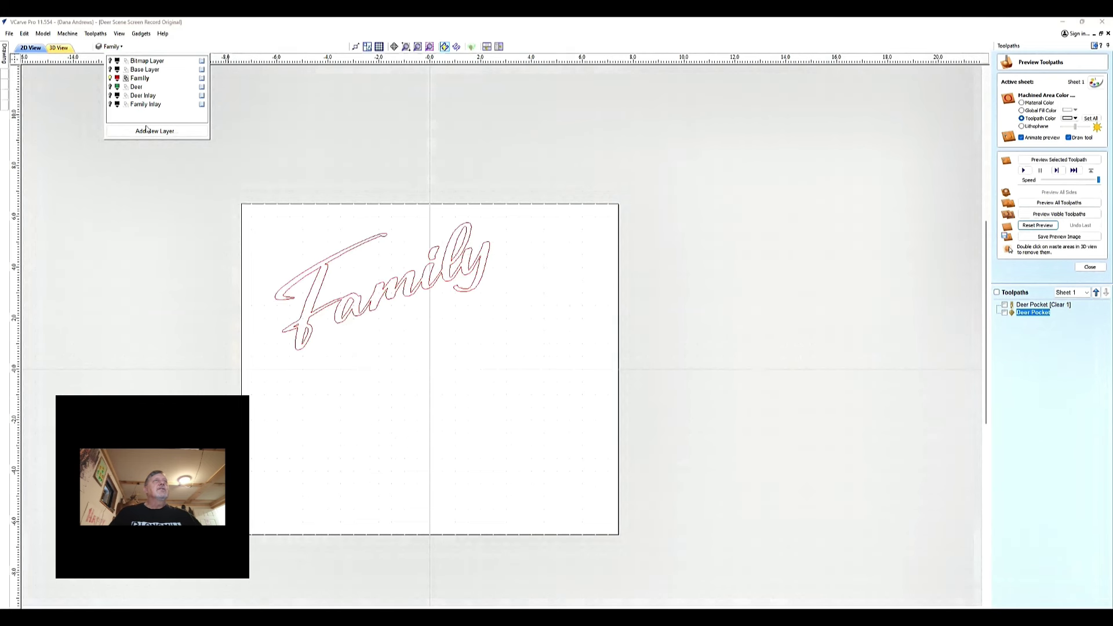
- Calculate a V-carve toolpath named "Family Pocket" from the "Family" lettering, using the existing 0.2-inch flat depth and tools
left_click(268, 198)
left_click_drag(268, 198, 604, 396)
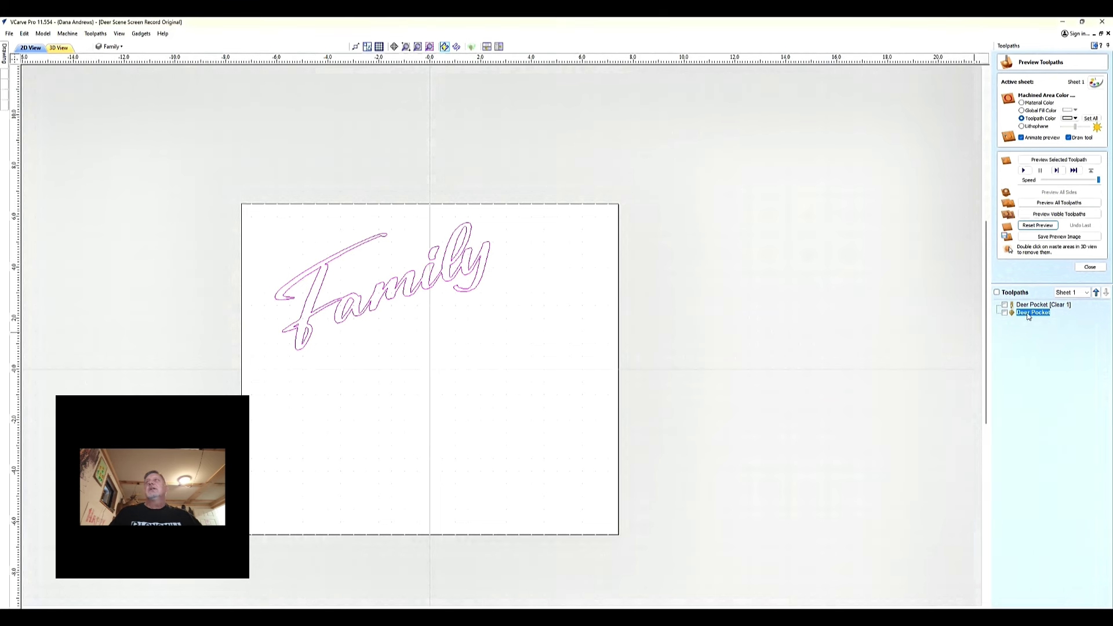
left_click(1090, 266)
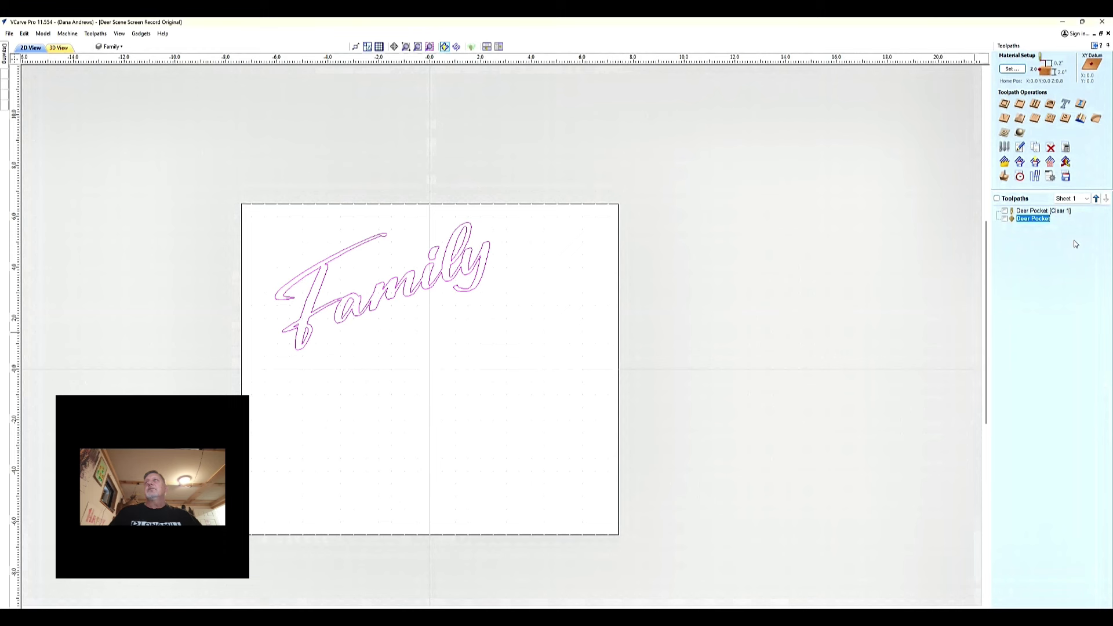
left_click(1004, 118)
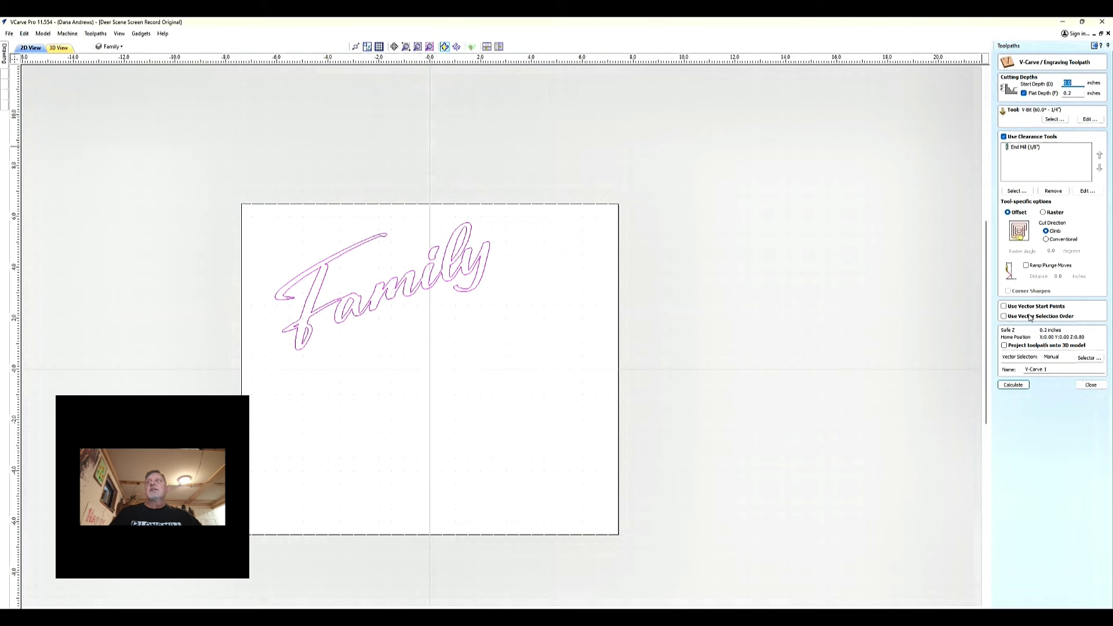
left_click_drag(1092, 369, 1011, 368)
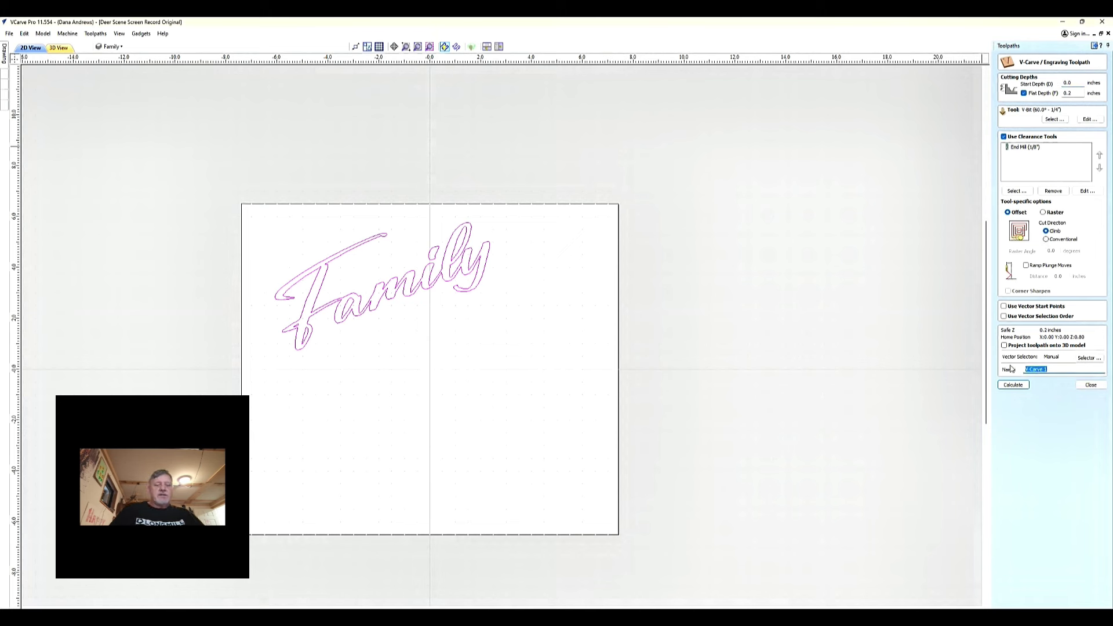
type("Family P")
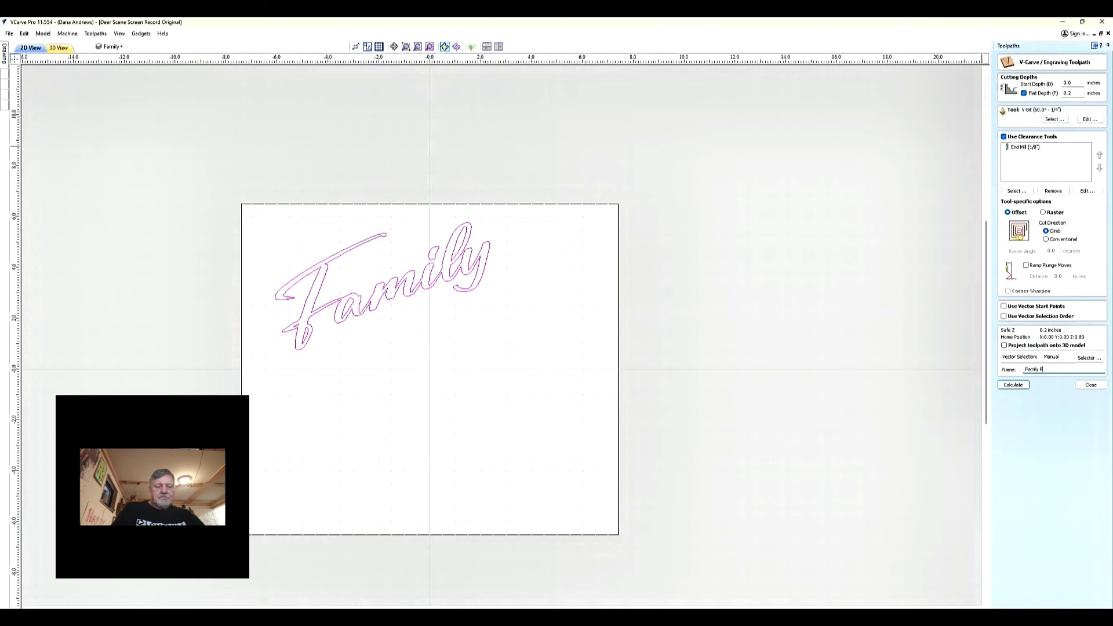
type("ocket")
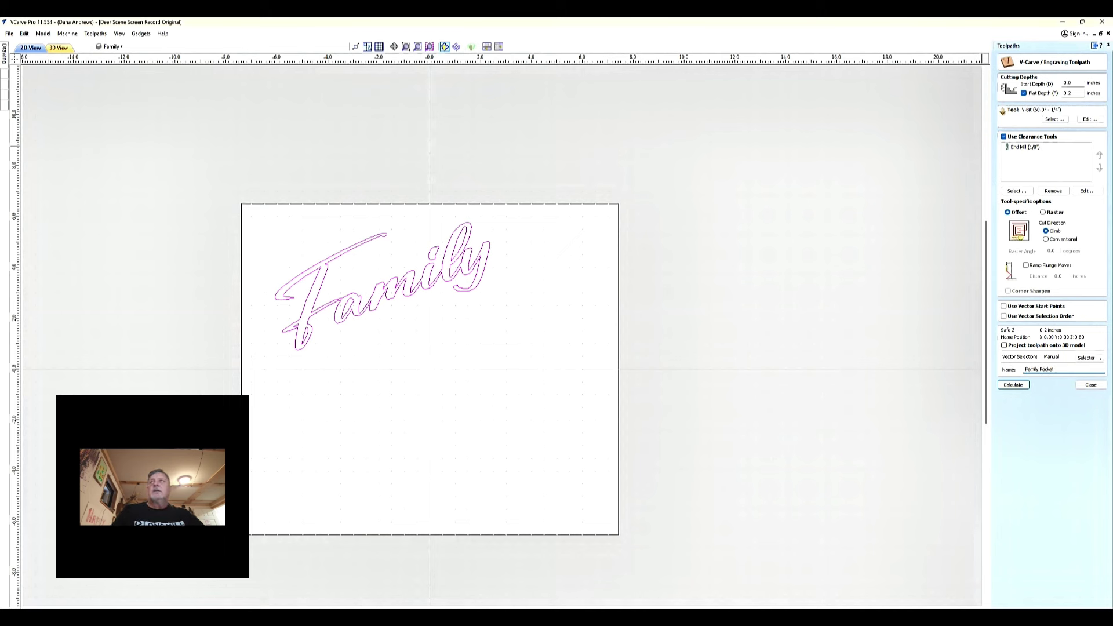
left_click(1012, 385)
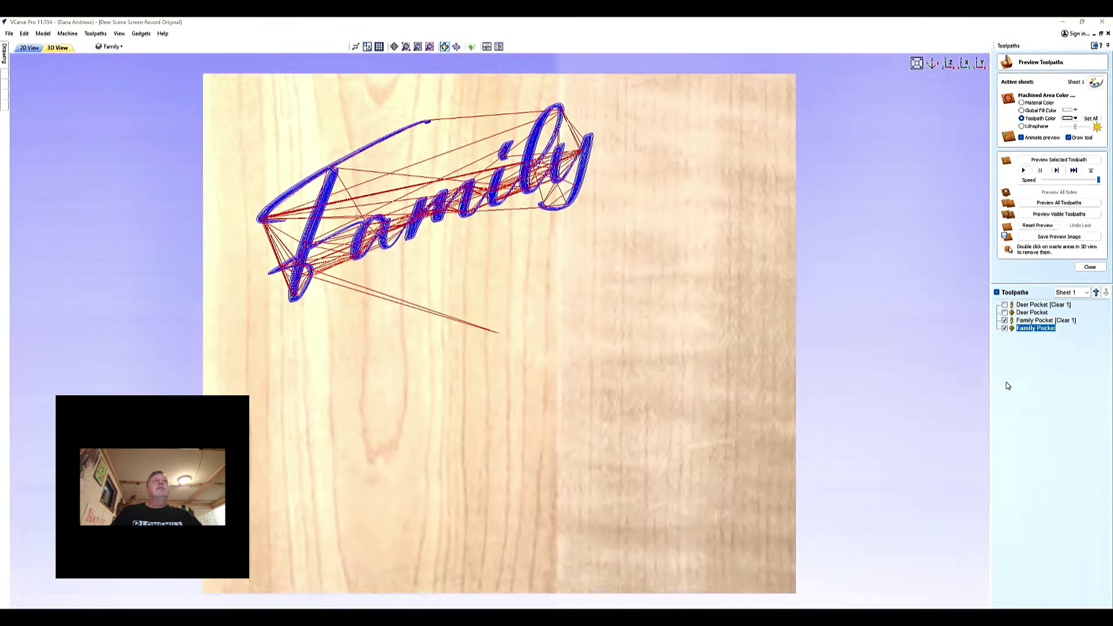
- Simulate the Family pocket carving, inspect it from an angle, then reset and close the toolpath preview
left_click(1064, 202)
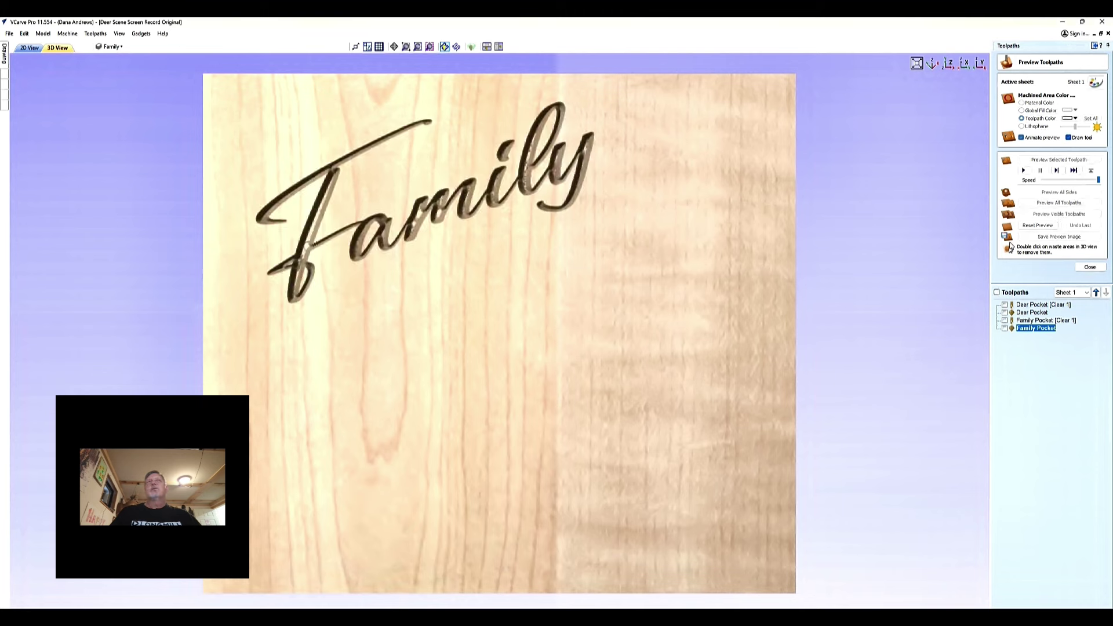
left_click_drag(390, 323, 537, 325)
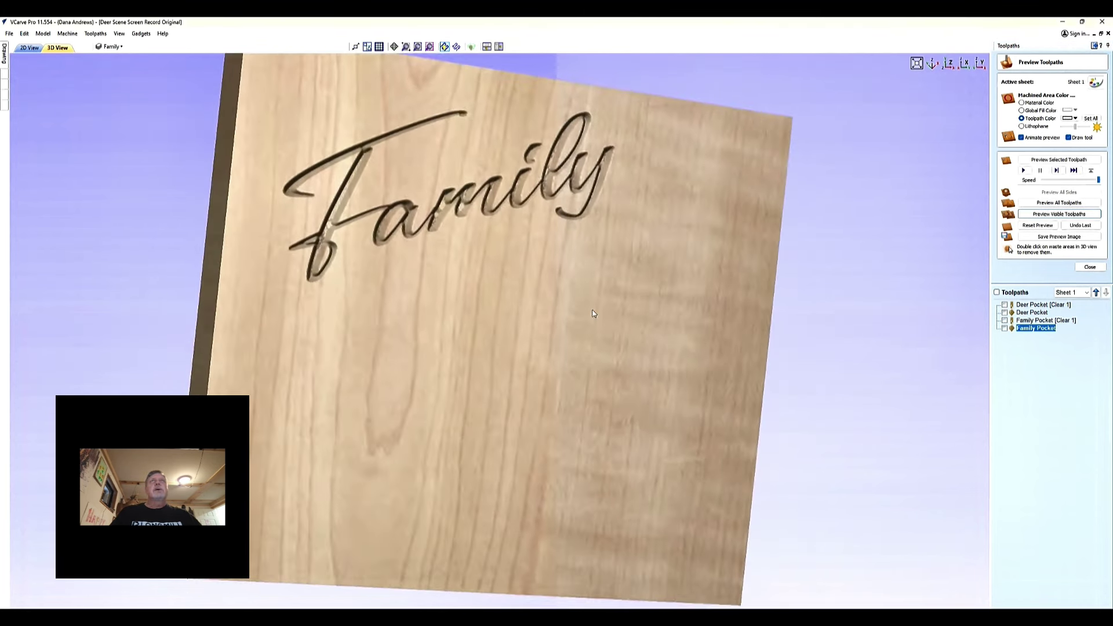
left_click(948, 63)
left_click(1038, 225)
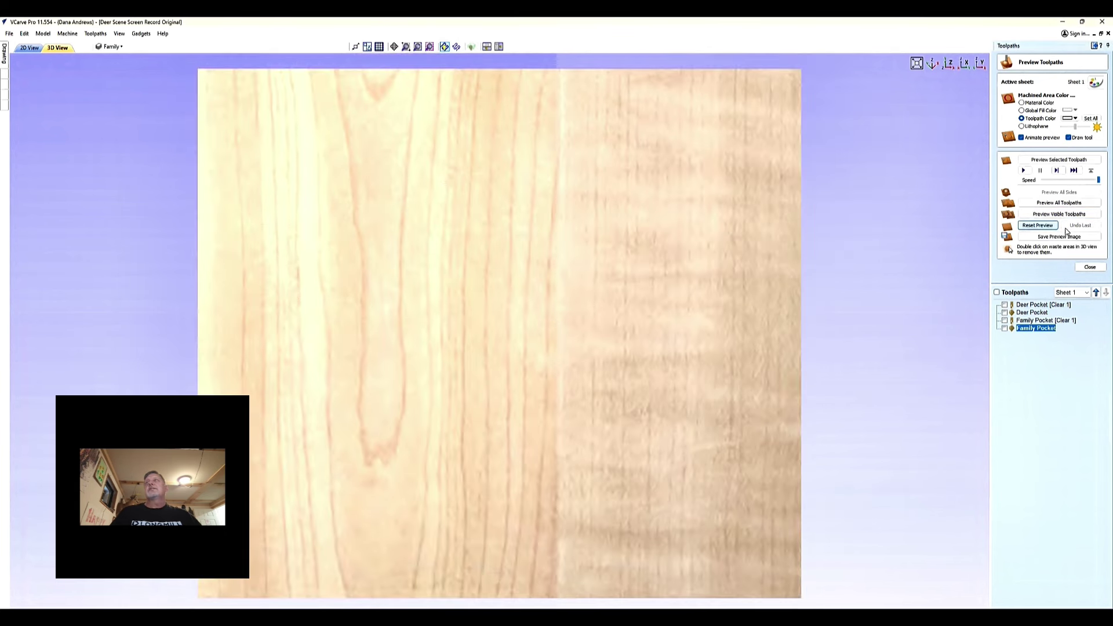
left_click(1098, 267)
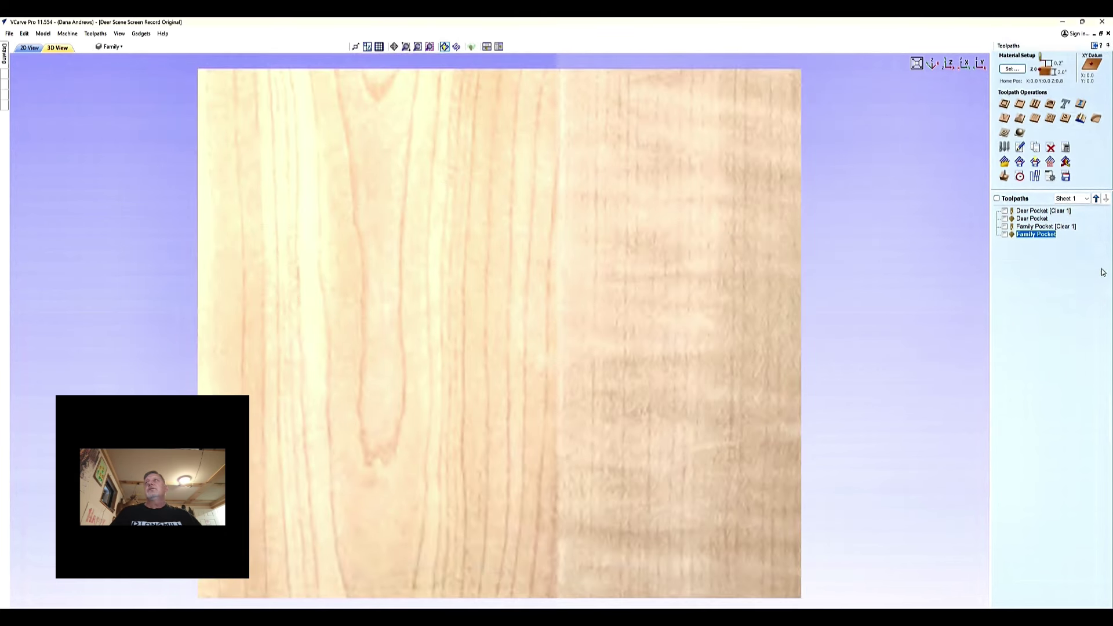
- Return to the 2D drawing, make the Deer Inlay layer active and visible, and hide the Family layer
left_click(23, 48)
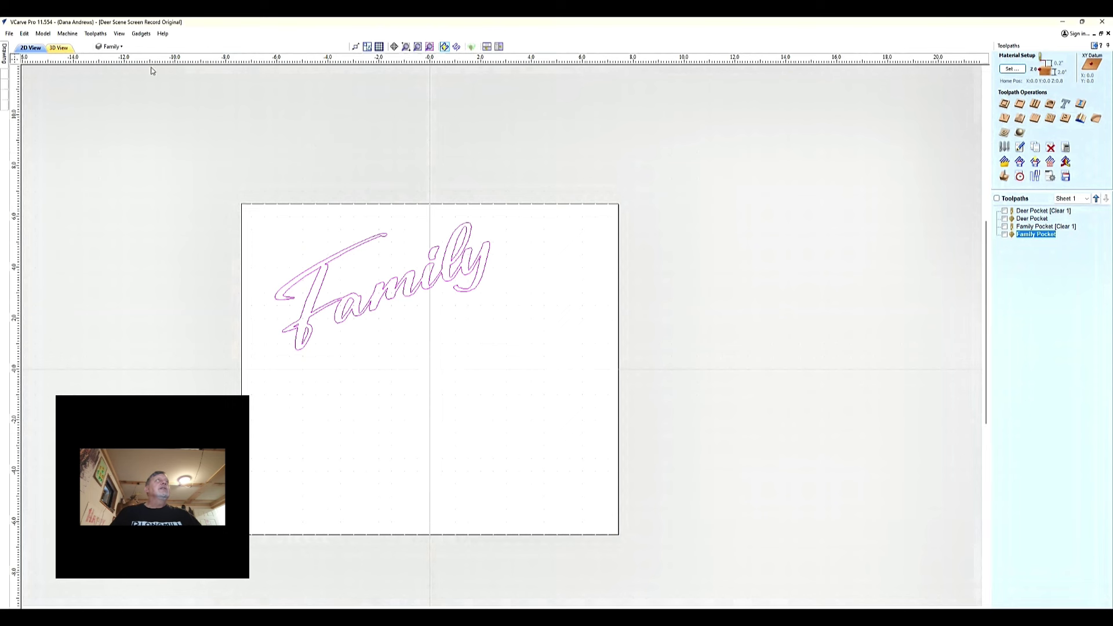
left_click(110, 46)
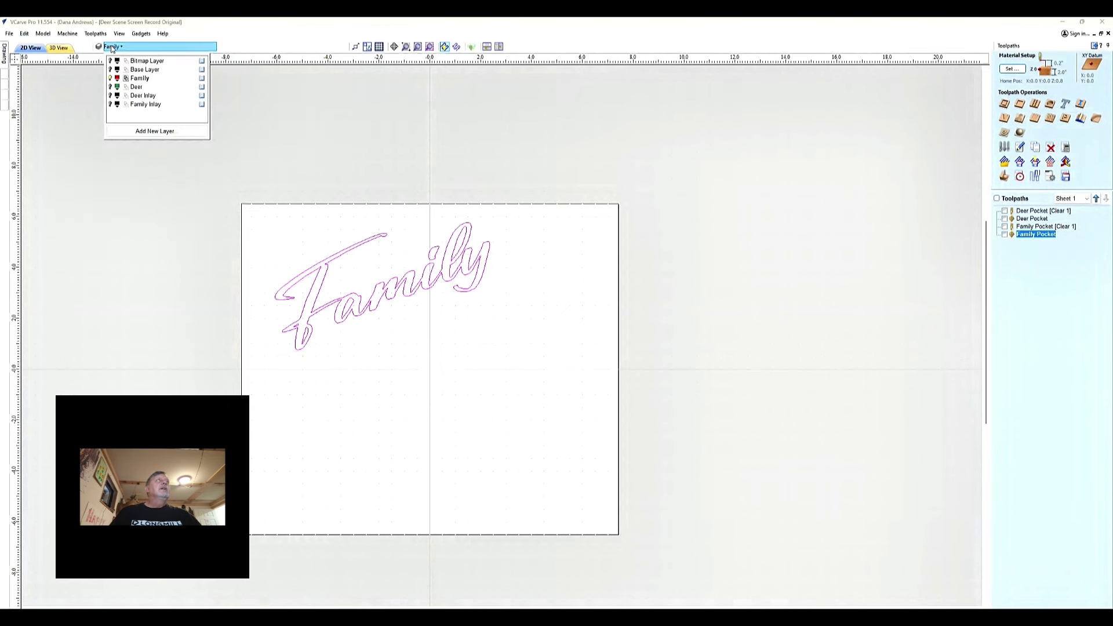
left_click(138, 97)
left_click(110, 79)
left_click(110, 96)
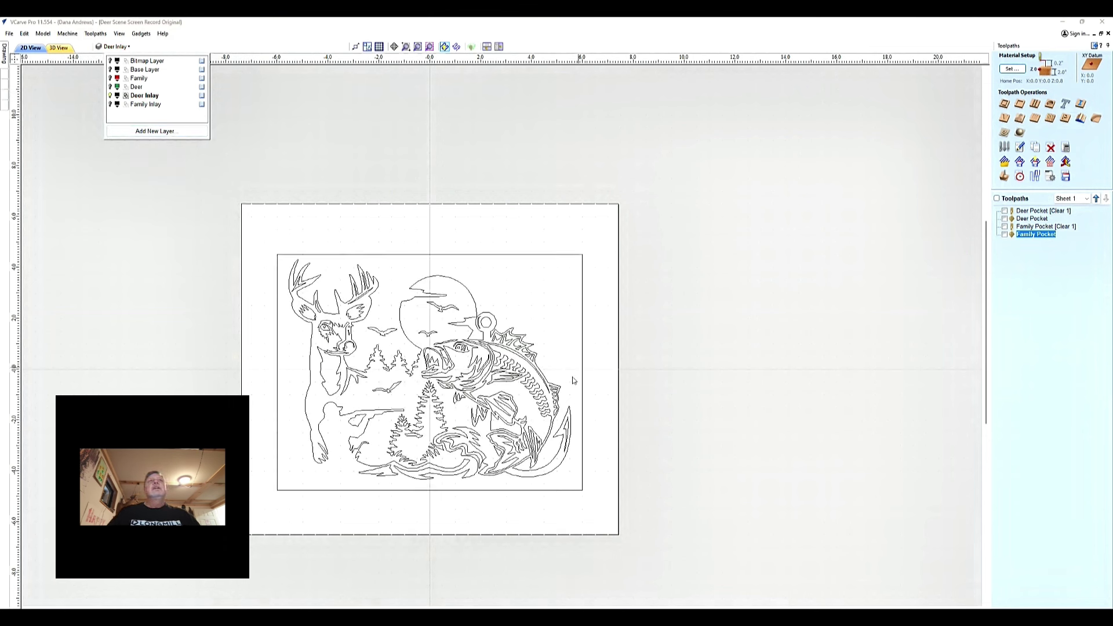
- Calculate a V-carve toolpath named "Deer Plug" from all bordered deer scene vectors, with start depth 0.18 and flat depth 0.02 inches
mouse_move(255, 246)
left_mouse_down()
mouse_move(426, 417)
mouse_move(586, 519)
mouse_move(603, 519)
left_mouse_up()
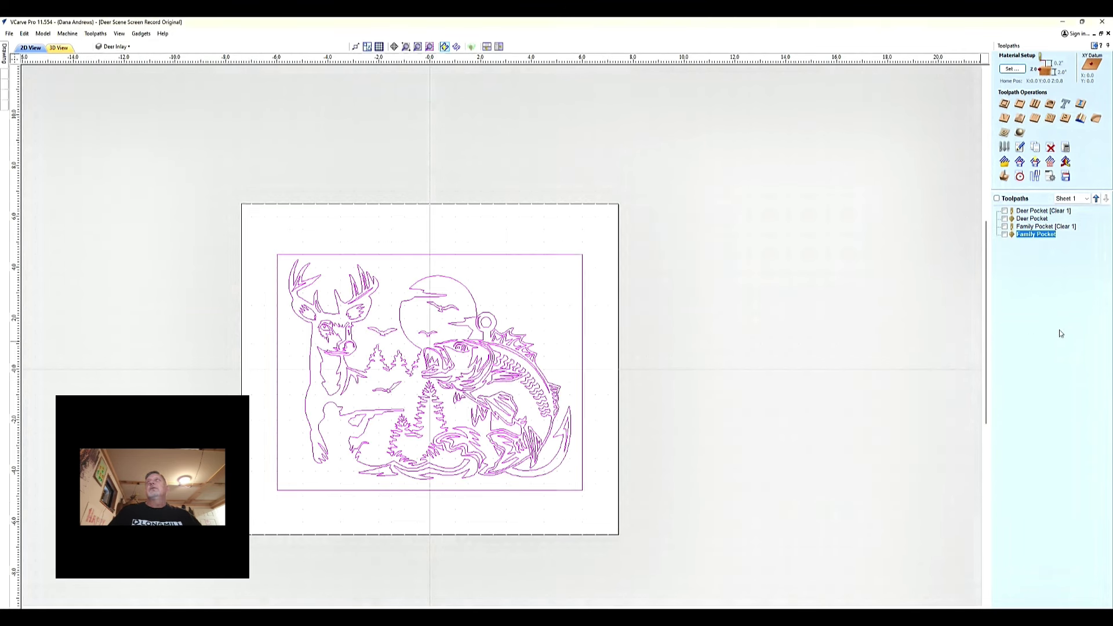
left_click(1005, 118)
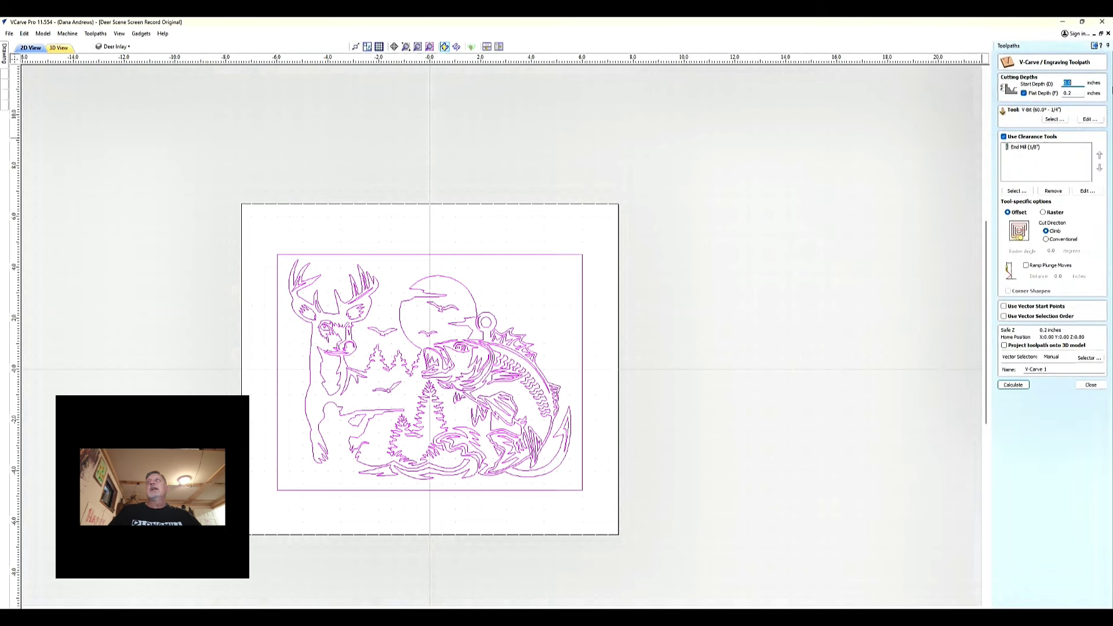
type("0.18")
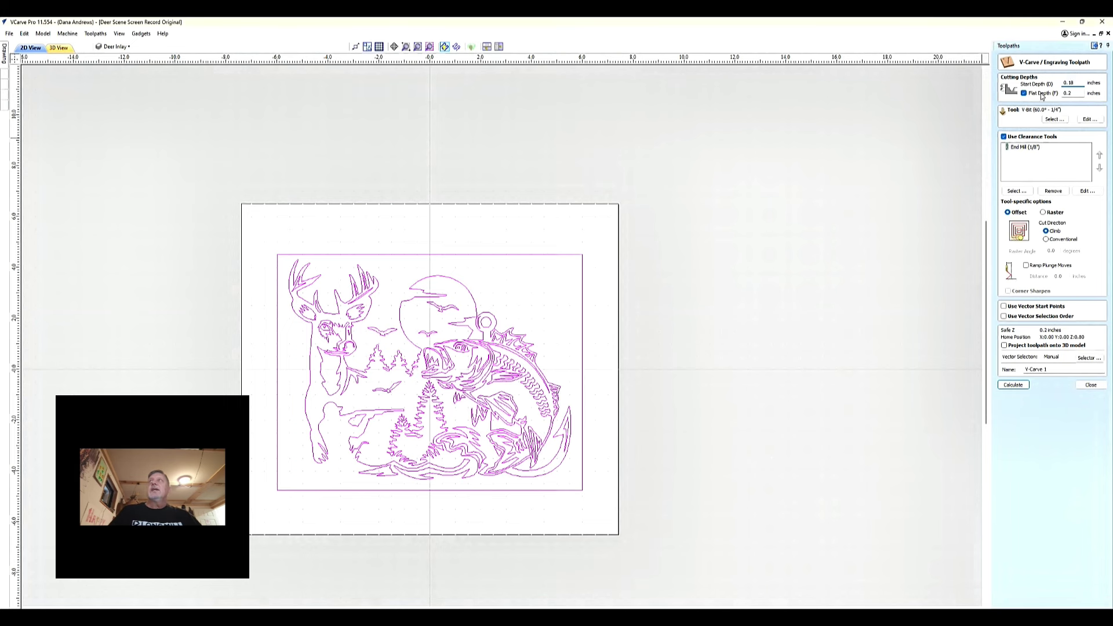
left_click(1068, 92)
type("0")
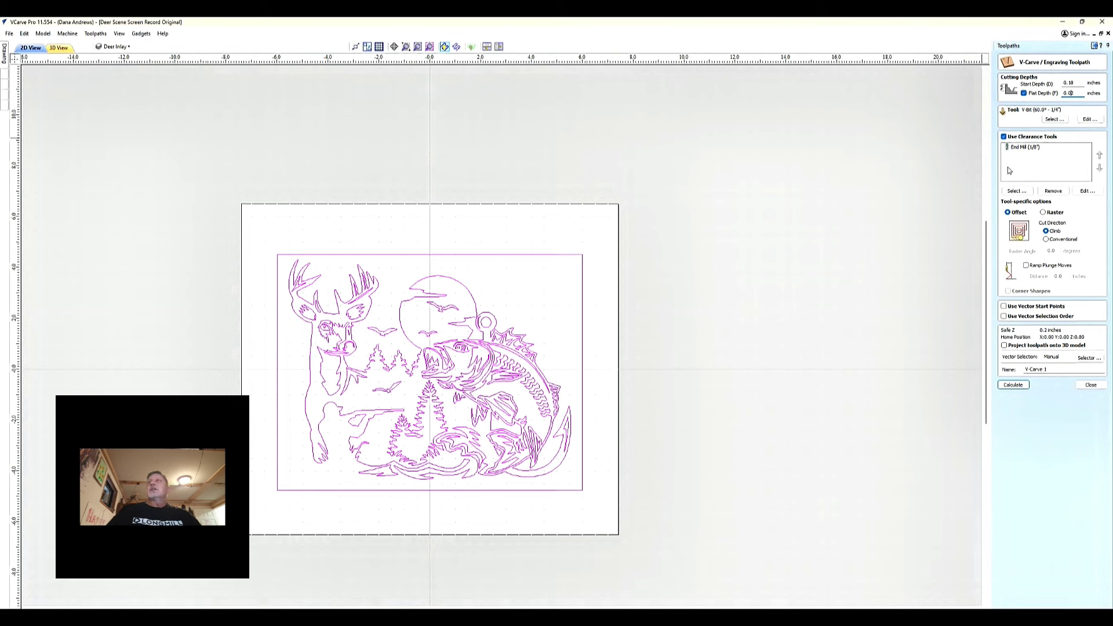
left_click_drag(1050, 370, 1008, 367)
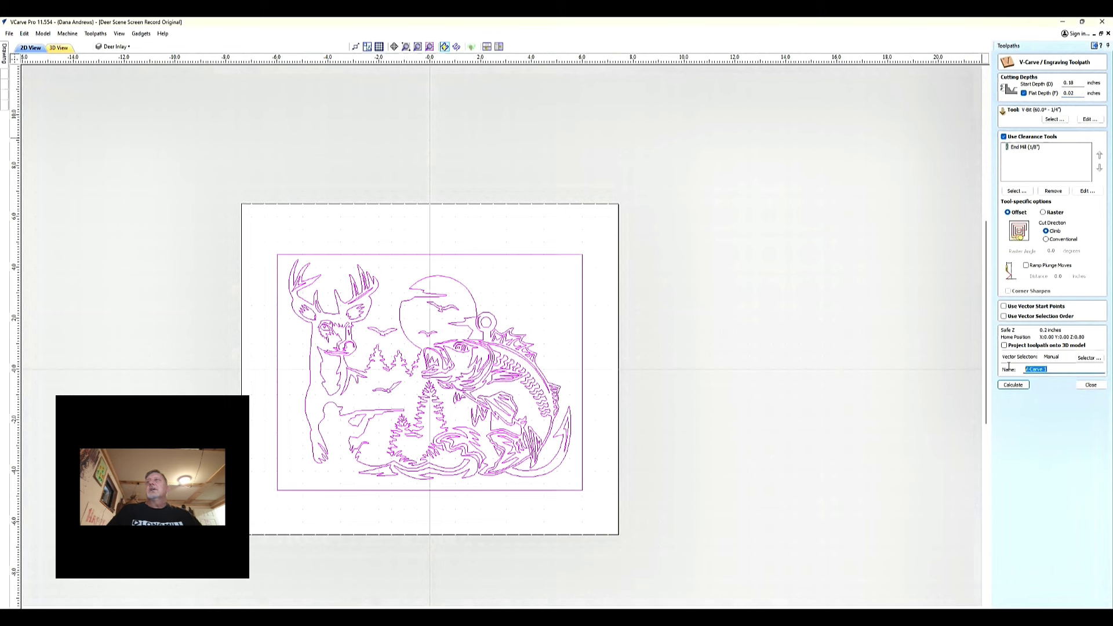
type("Deer Plug")
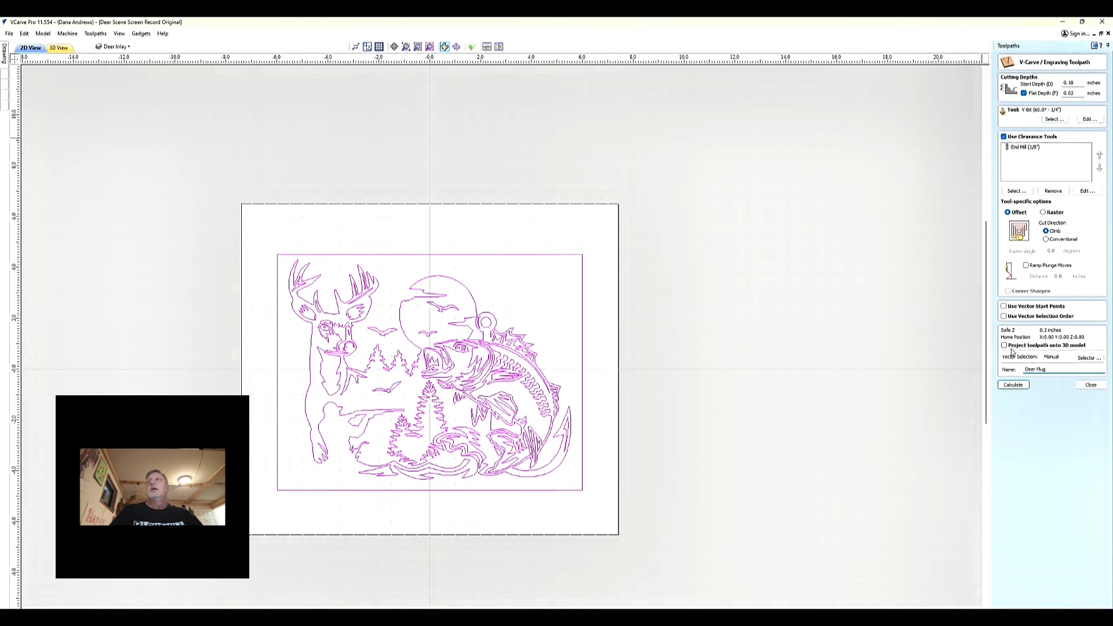
left_click(1014, 386)
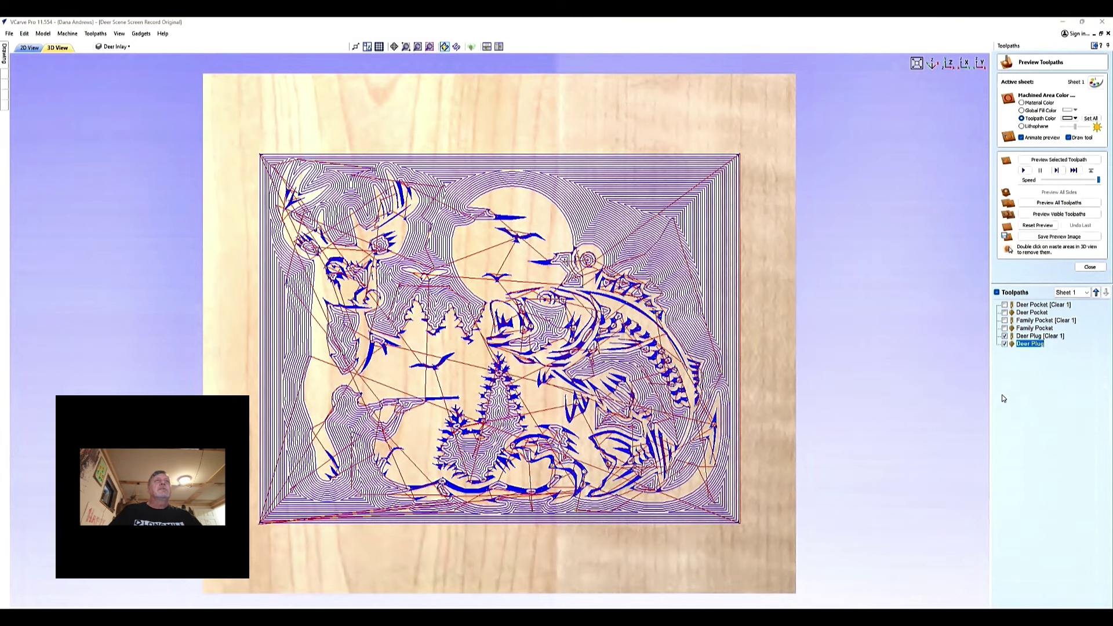
- Simulate the Deer Plug carving, inspect it from an angle, restore the top-down view, then reset and close the toolpath preview
left_click(1059, 214)
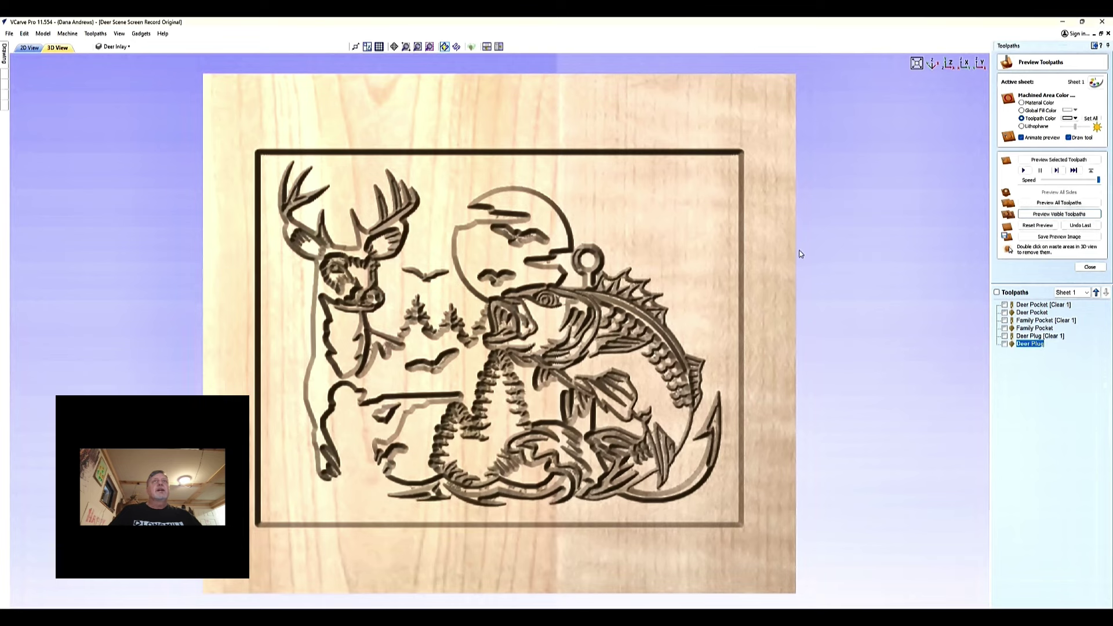
left_click_drag(406, 378, 562, 165)
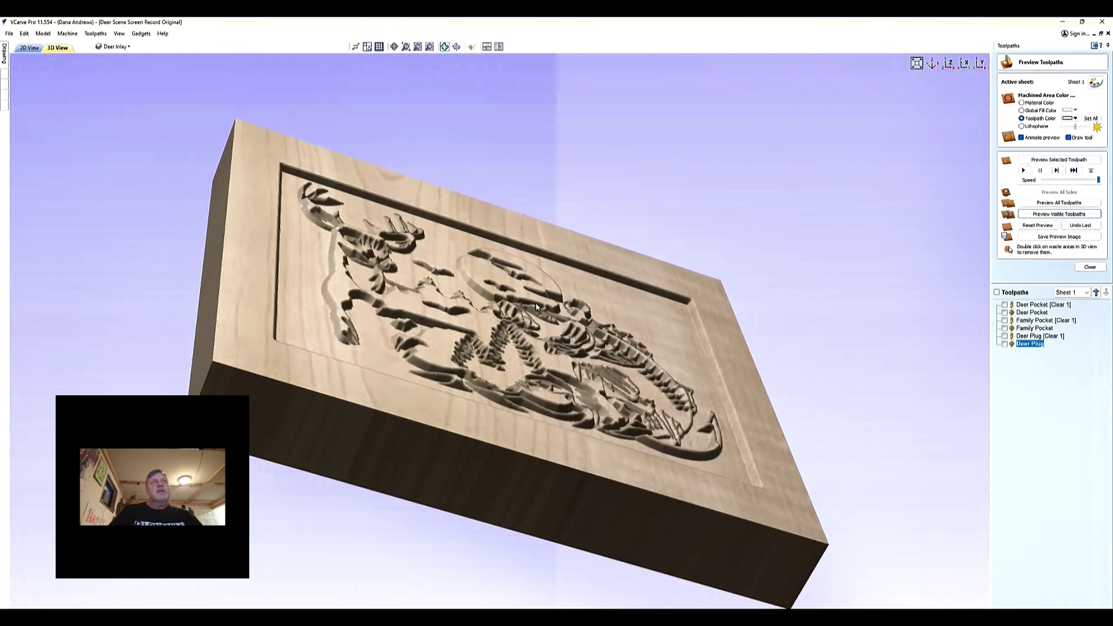
left_click_drag(579, 230, 508, 297)
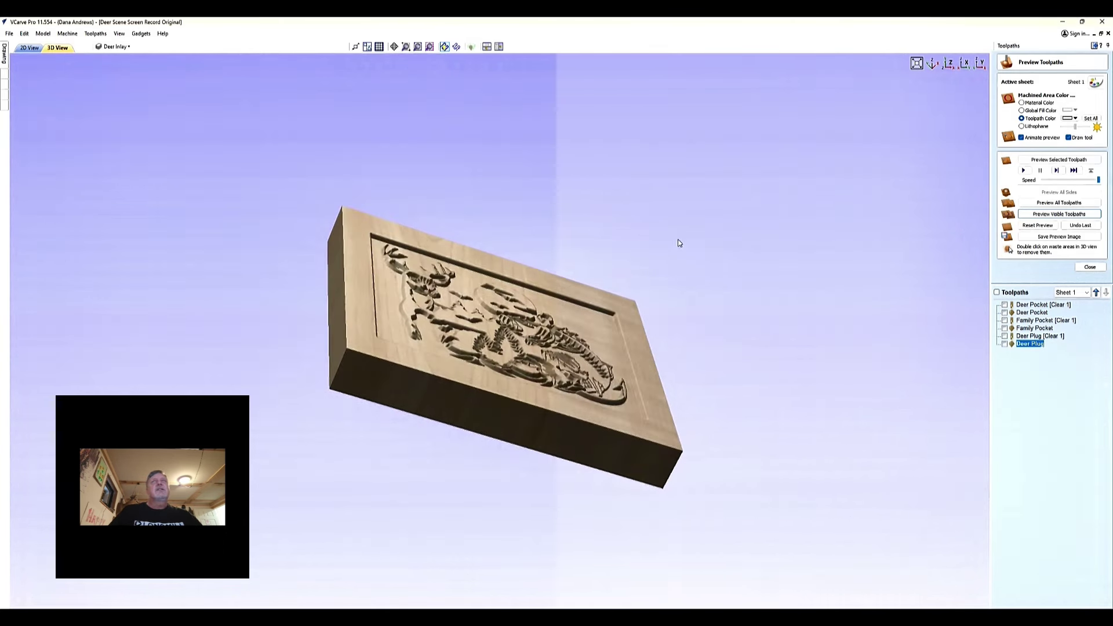
left_click(949, 65)
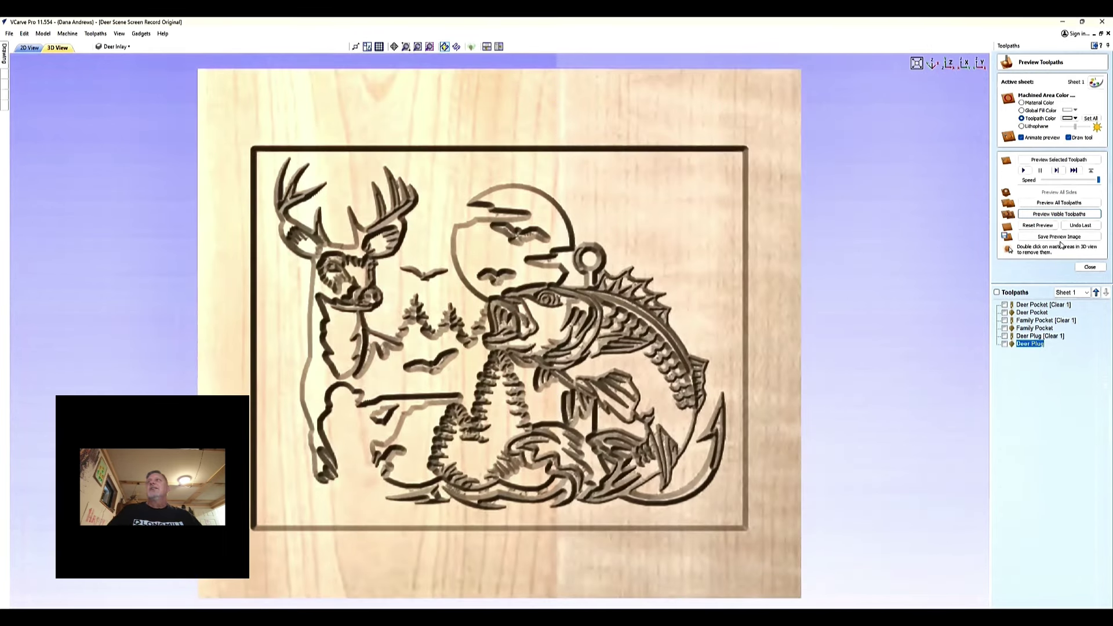
left_click(1037, 225)
left_click(1090, 267)
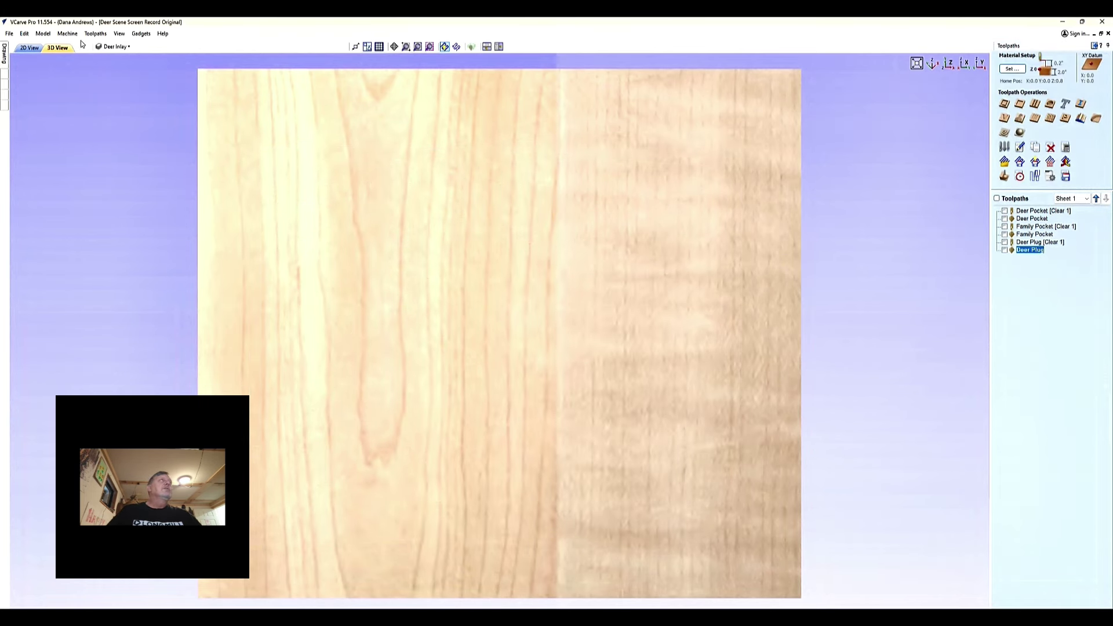
- Return to the 2D drawing, make the Family Inlay layer active and visible, and hide the Deer Inlay layer
left_click(29, 48)
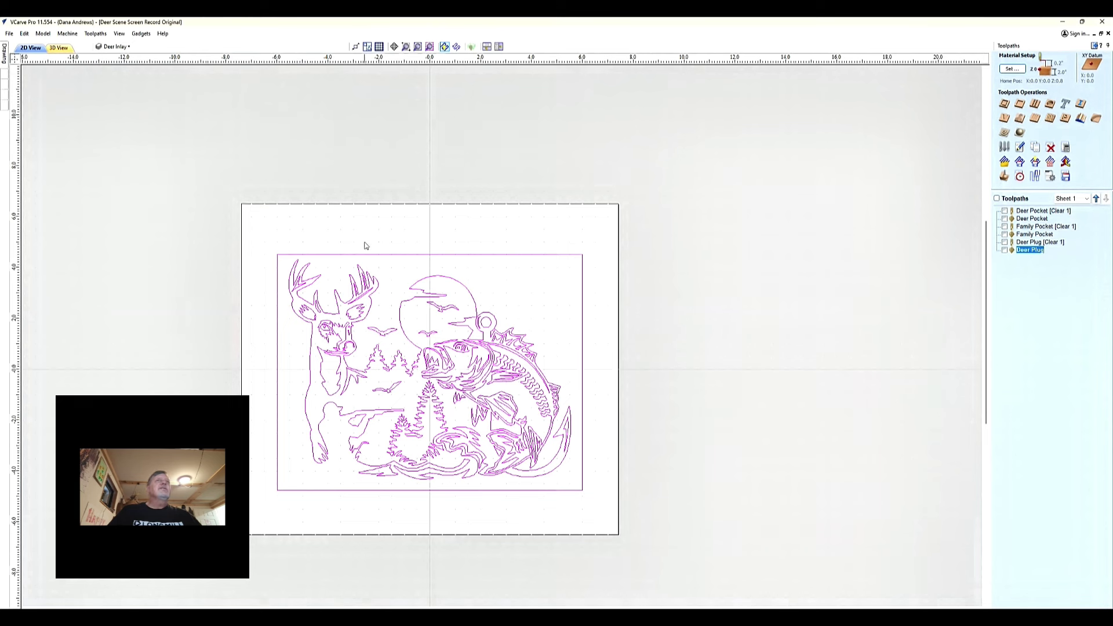
left_click(117, 46)
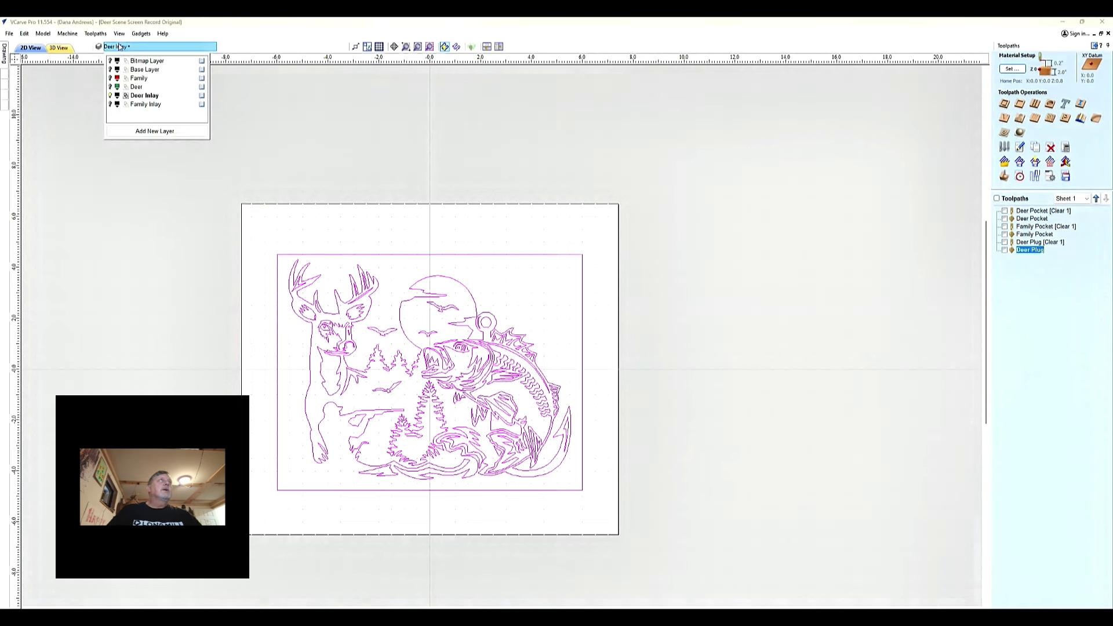
left_click(148, 105)
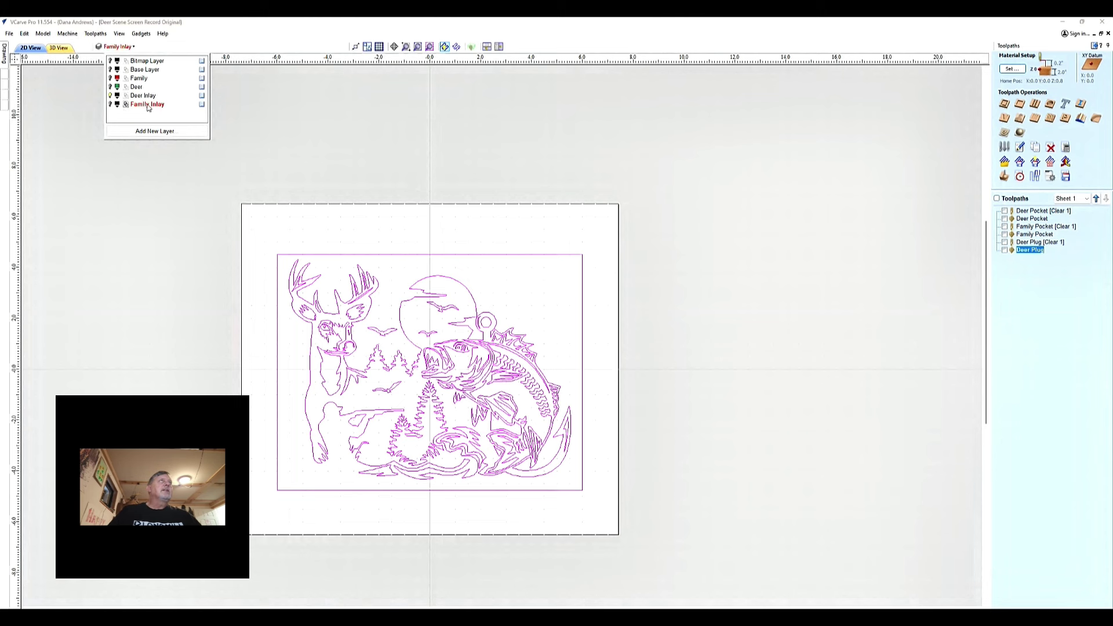
left_click(111, 105)
left_click(110, 96)
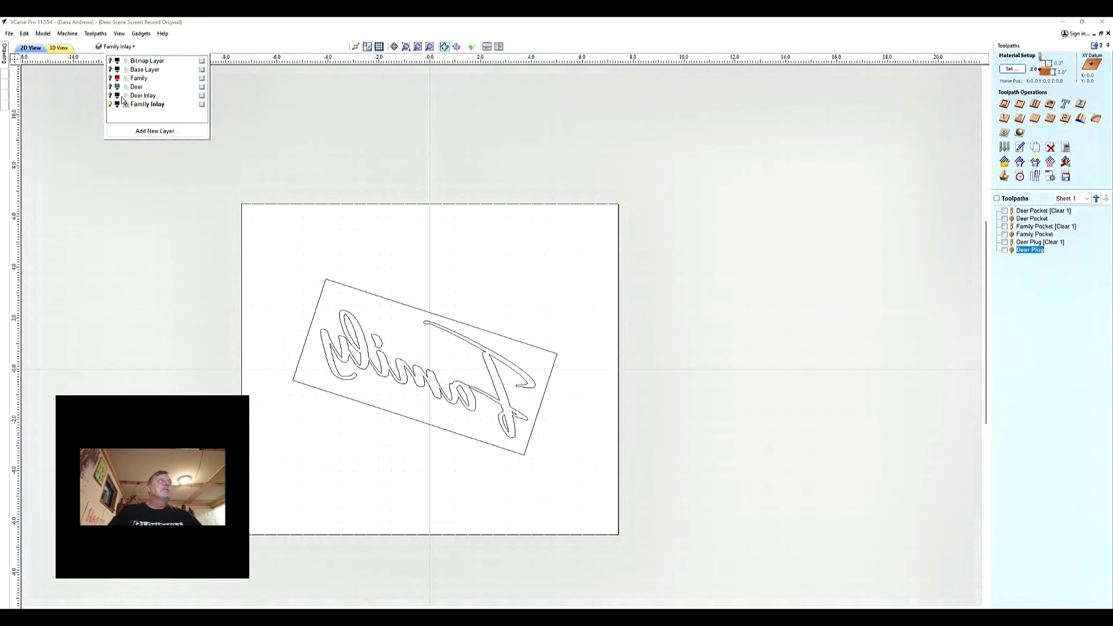
- Calculate a V-carve toolpath named "Family Plug" from the mirrored lettering and its border, keeping the 0.18-inch start and 0.02-inch flat depths
left_click_drag(248, 233, 633, 509)
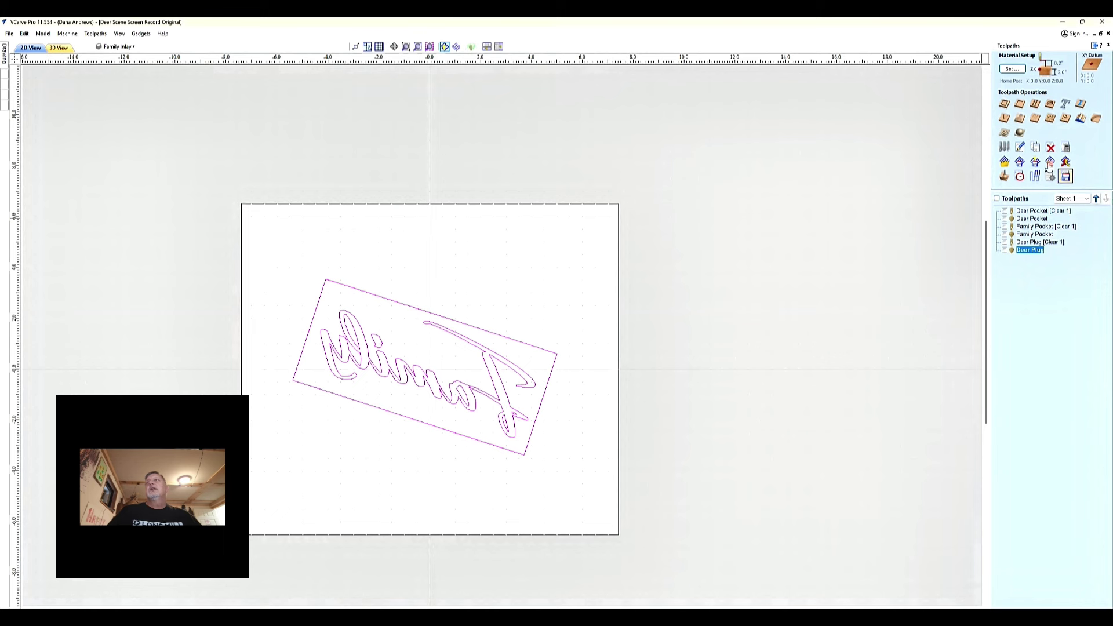
left_click(1015, 120)
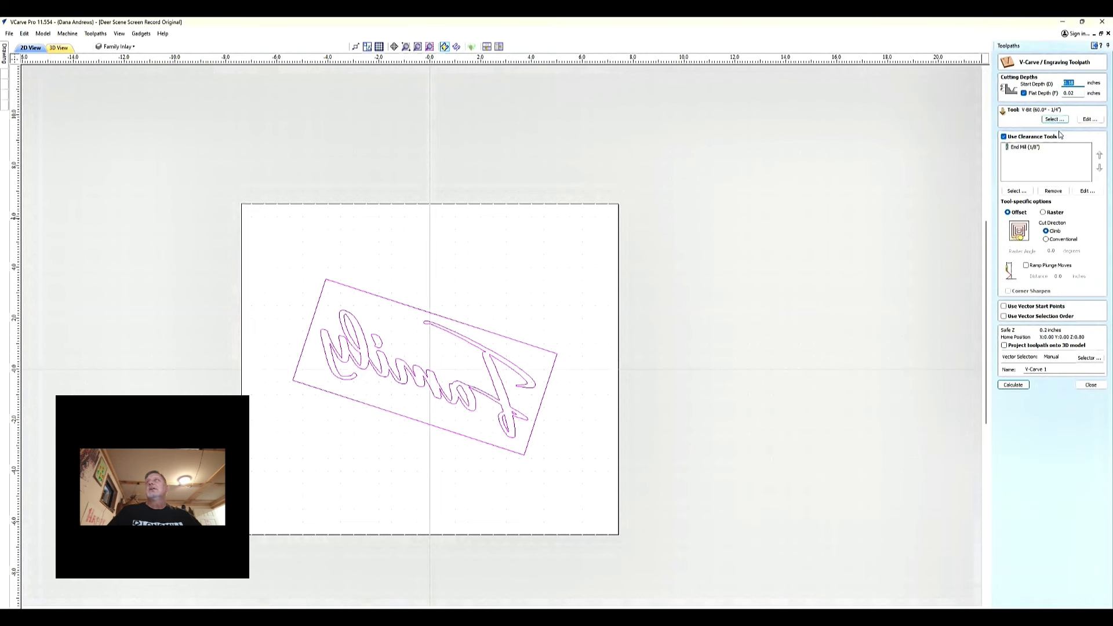
left_click_drag(1056, 371, 1009, 373)
type("Family")
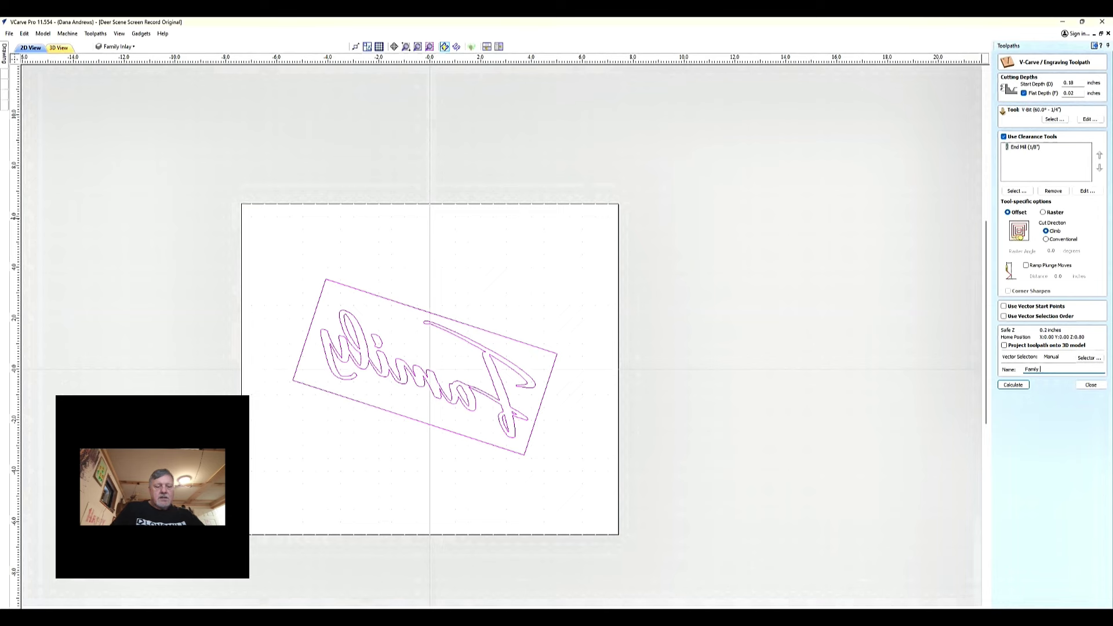
type("g")
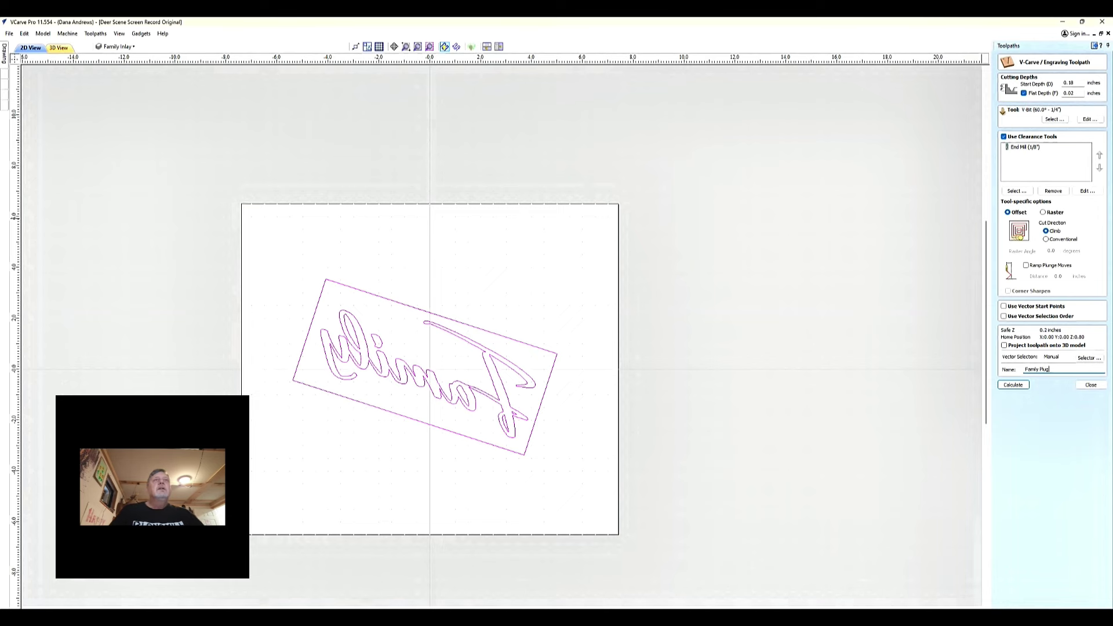
left_click(1013, 384)
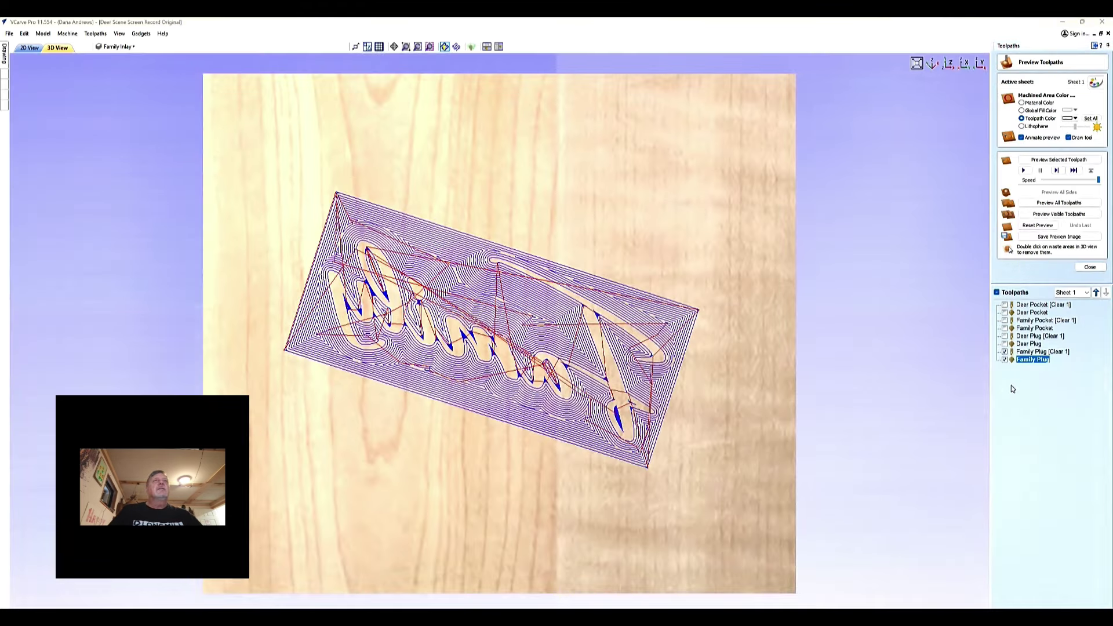
- Simulate the Family Plug carving, inspect it from an angle, and restore the top-down view
left_click(1054, 215)
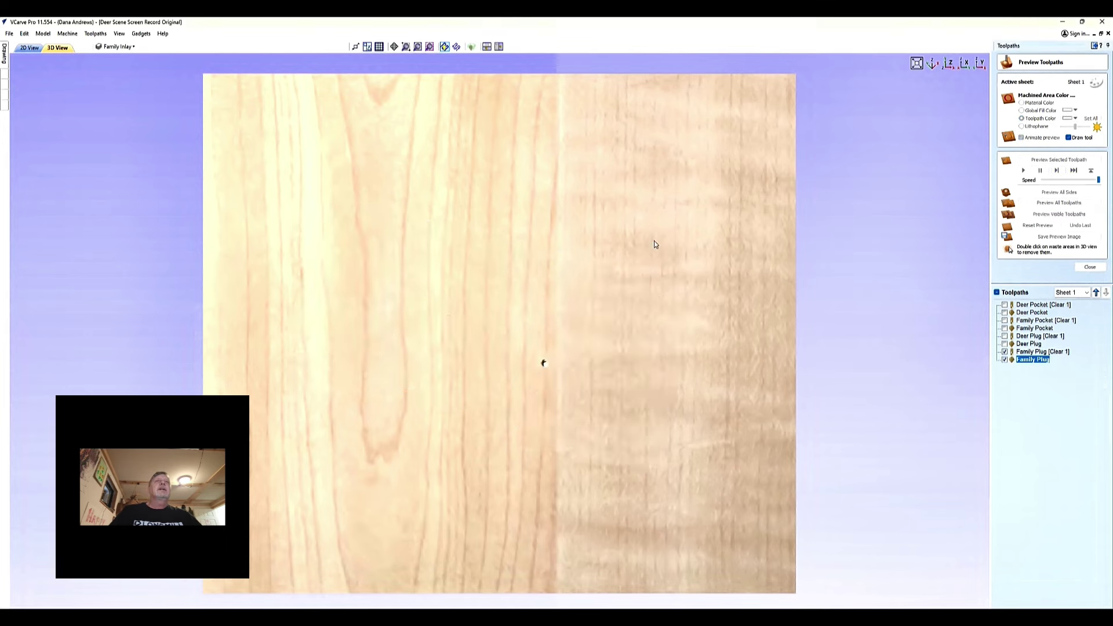
left_click_drag(495, 482, 510, 438)
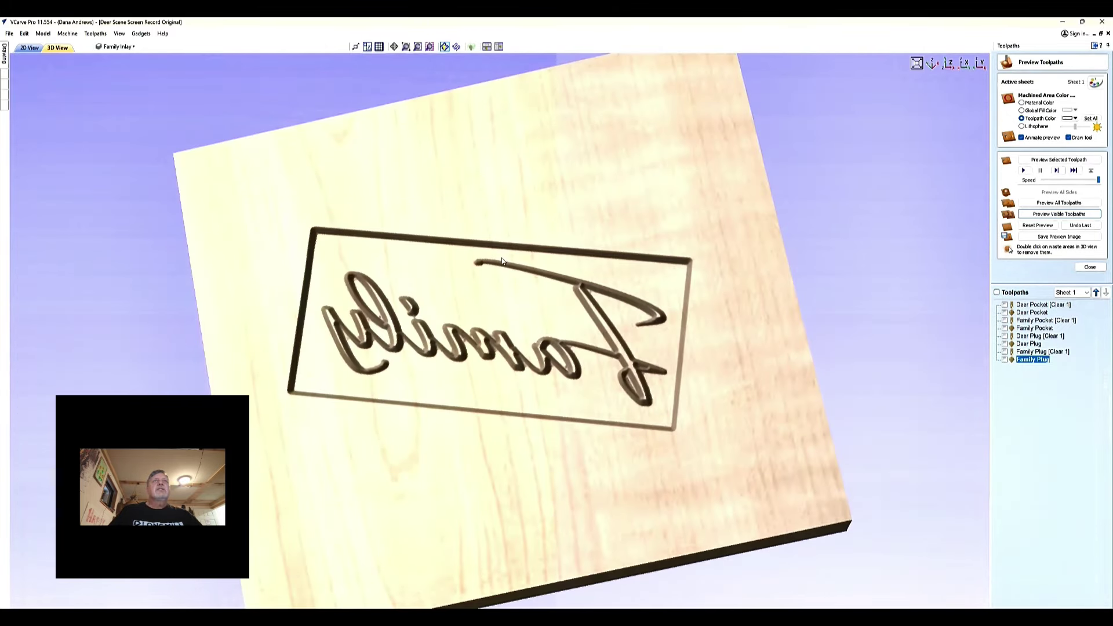
left_click_drag(471, 478, 400, 505)
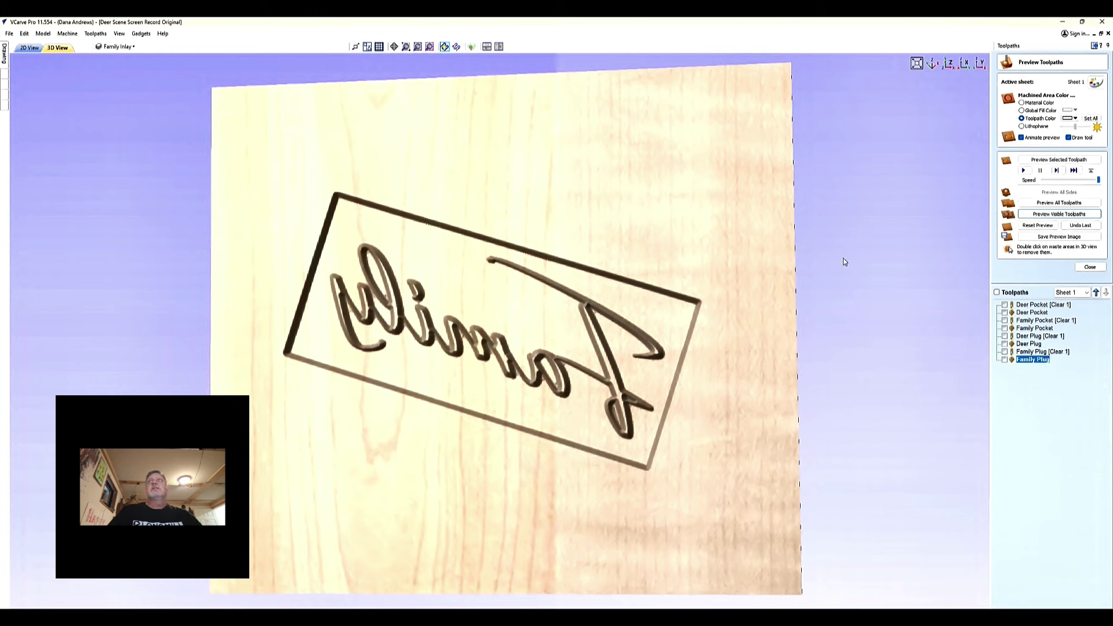
left_click(948, 62)
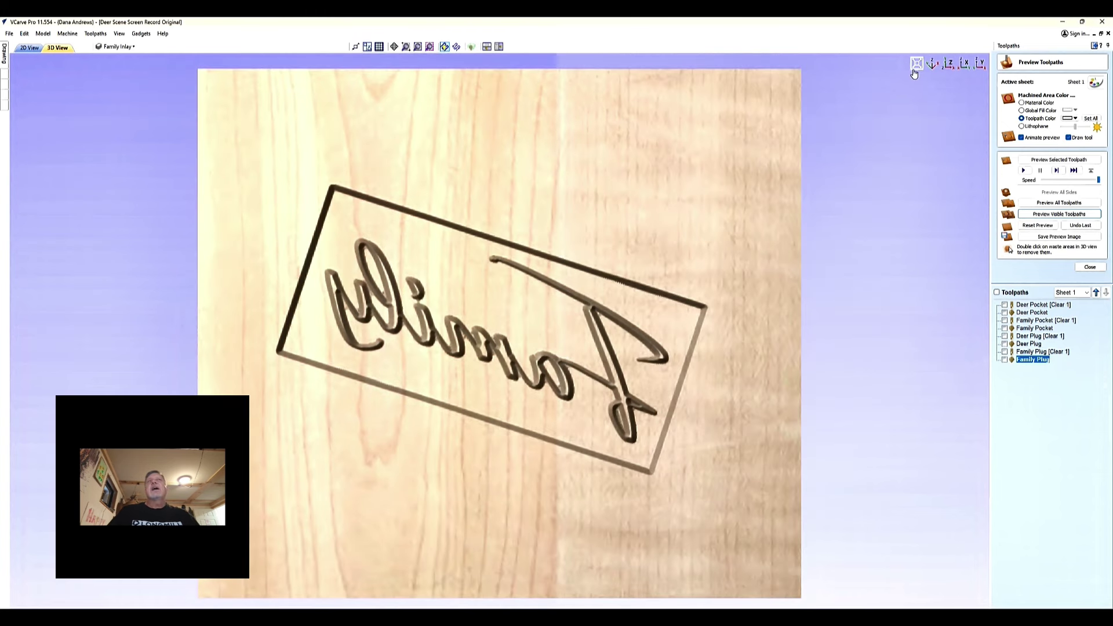